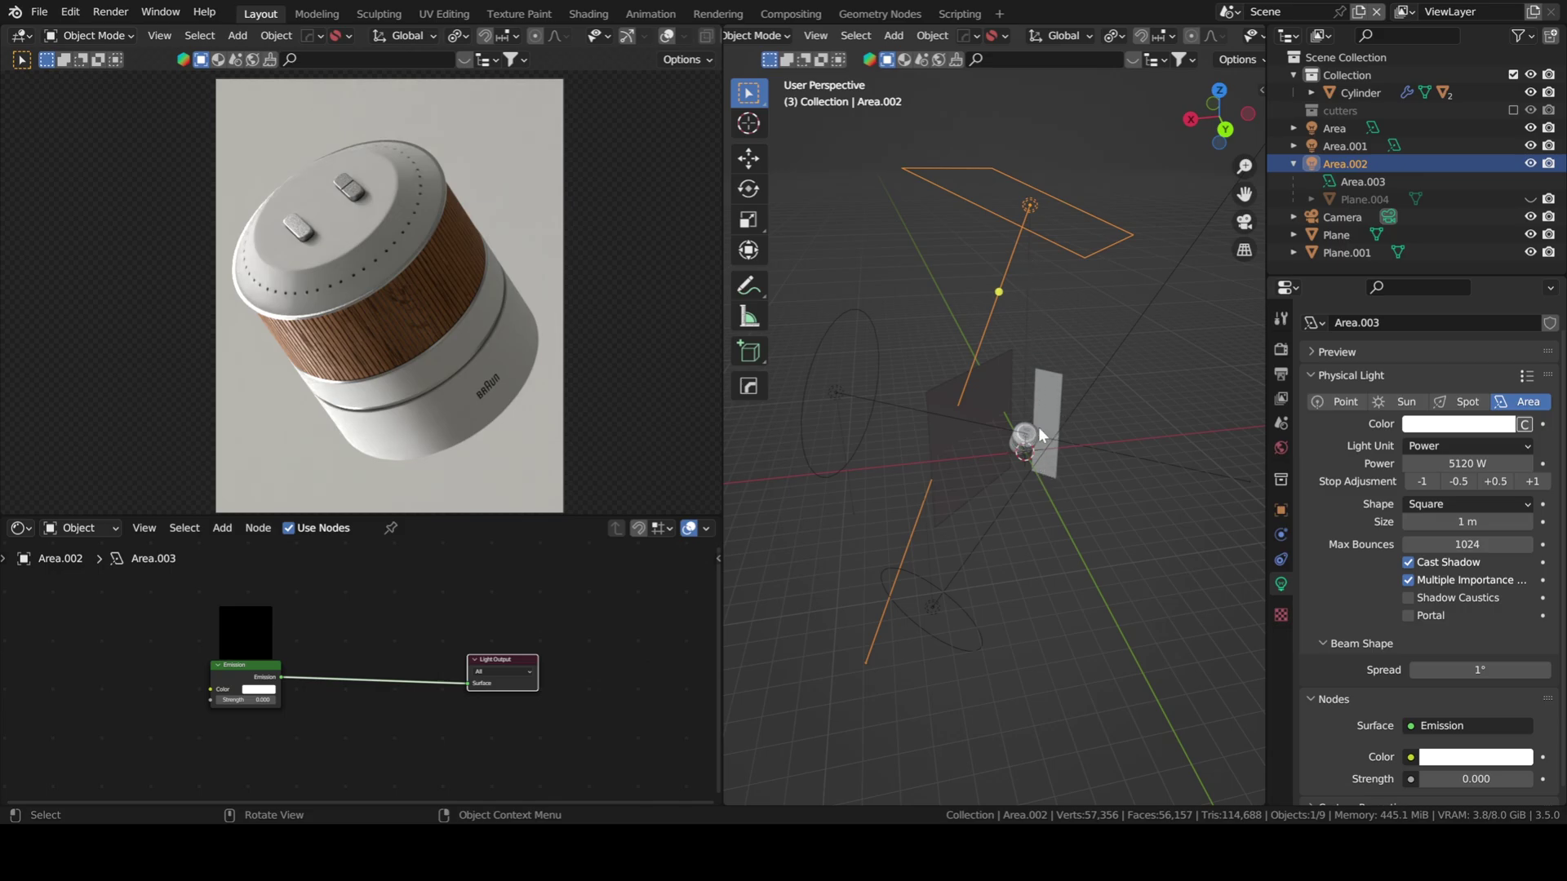
# - Look down on the lights and select the square light Area.002
pyautogui.moveTo(982, 343); pyautogui.dragTo(1009, 445, button='middle')
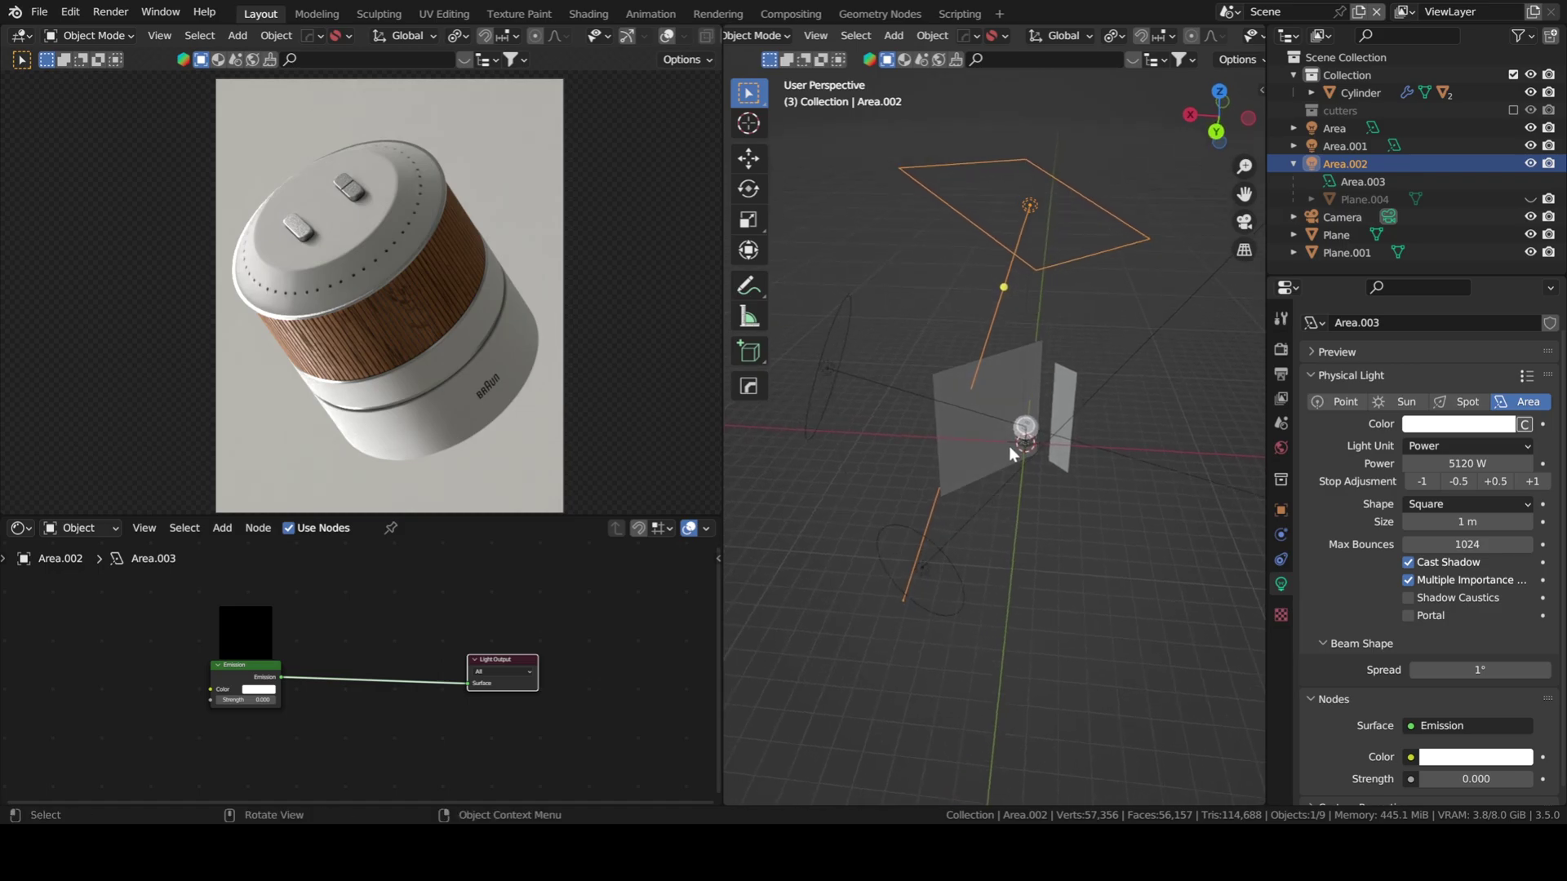
pyautogui.click(834, 370)
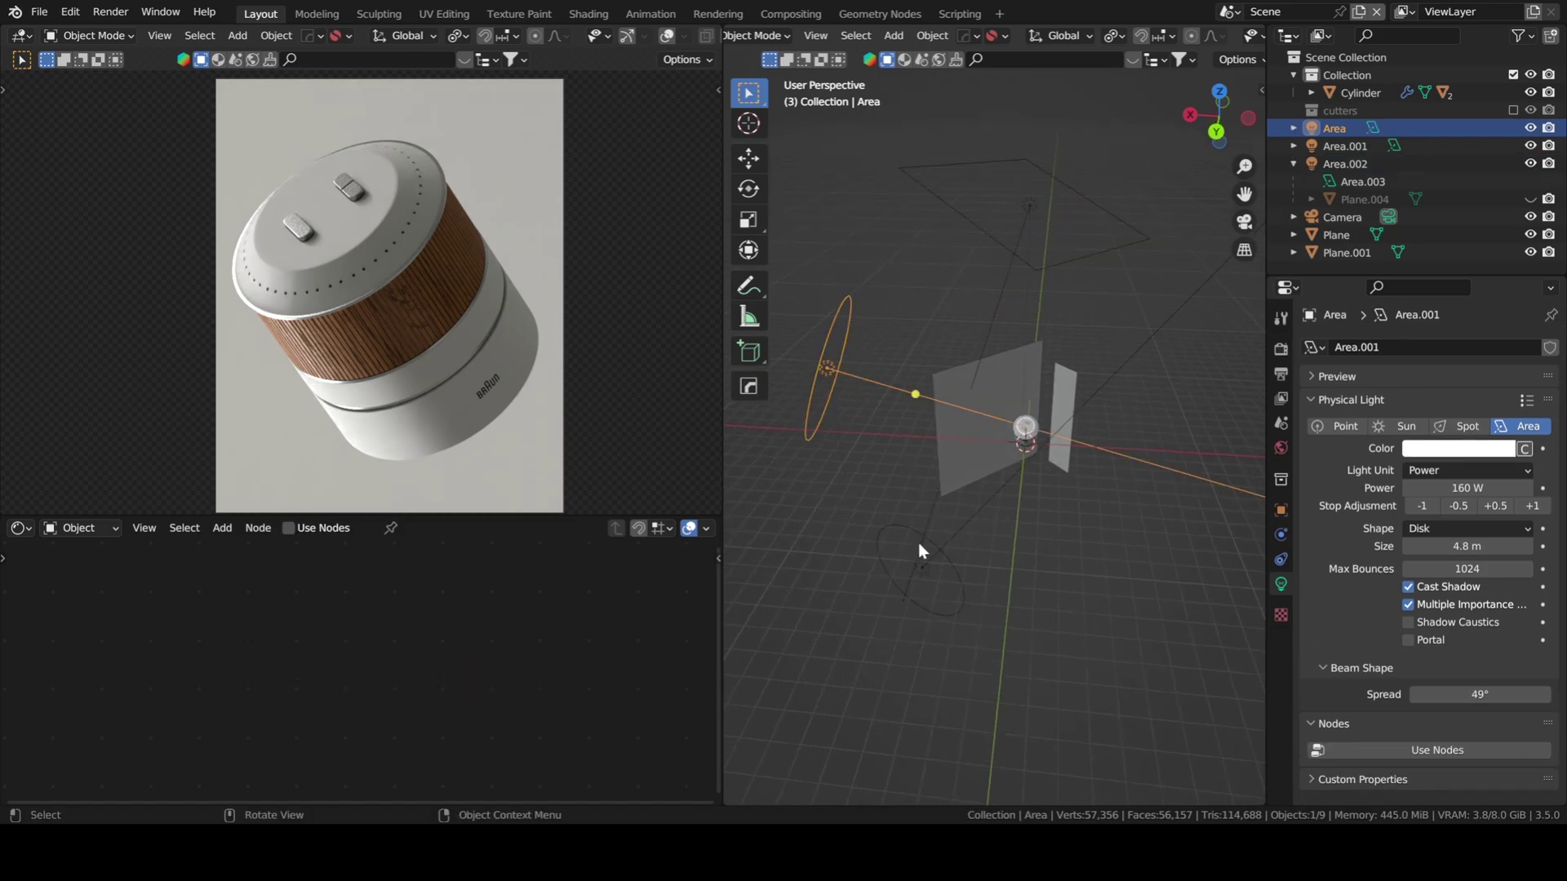
pyautogui.click(921, 571)
pyautogui.click(833, 370)
pyautogui.click(922, 571)
pyautogui.click(829, 369)
pyautogui.click(1029, 203)
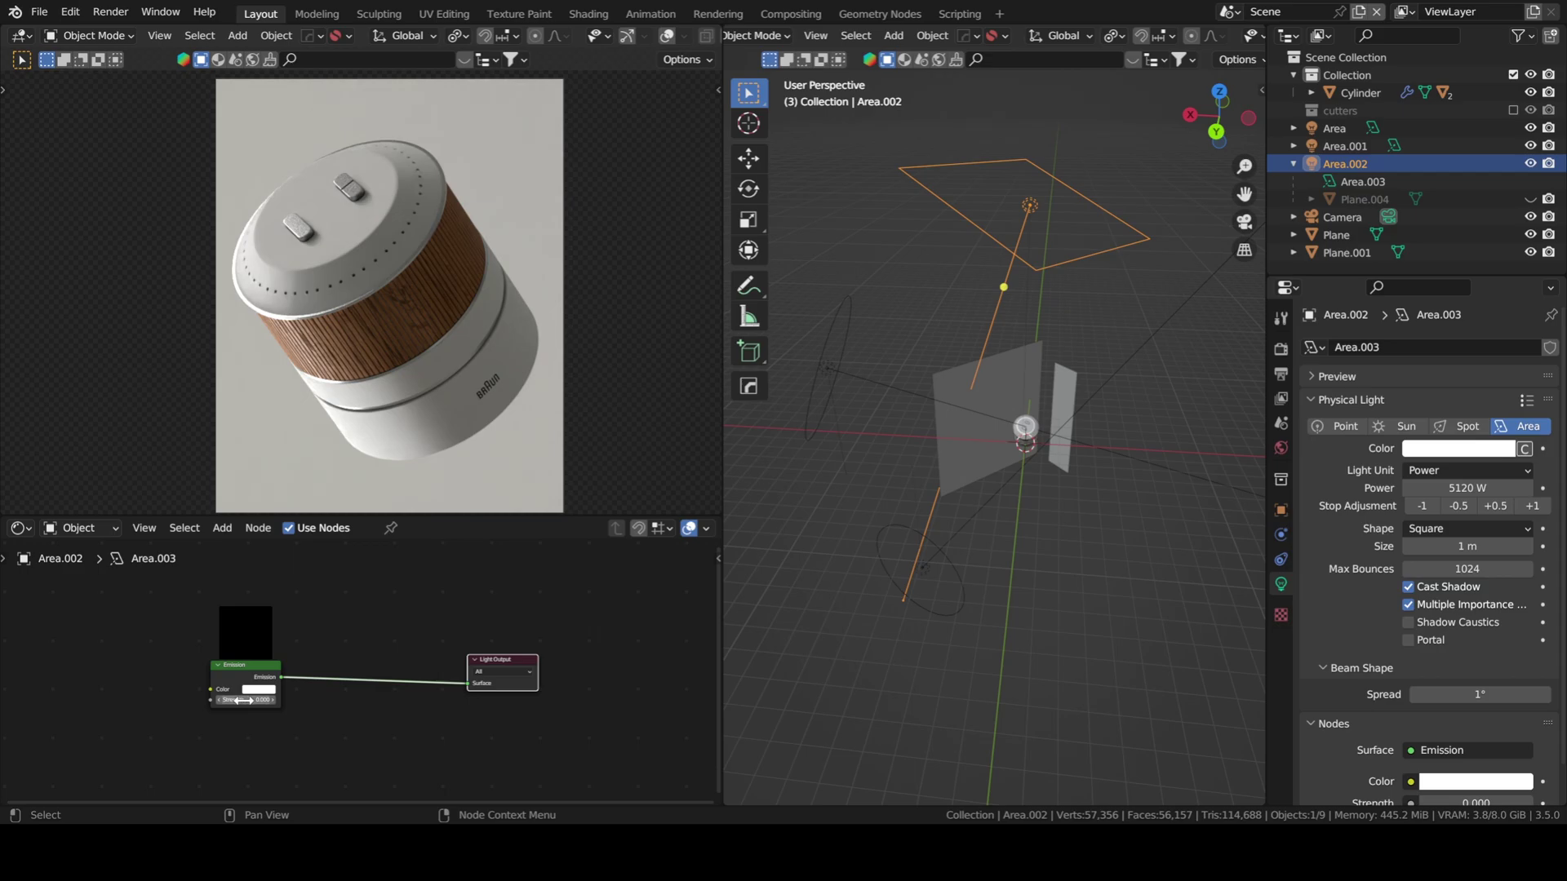
# - Set the Emission Strength to 1, then back to 0
pyautogui.scroll(2, 239, 700)
pyautogui.click(208, 705)
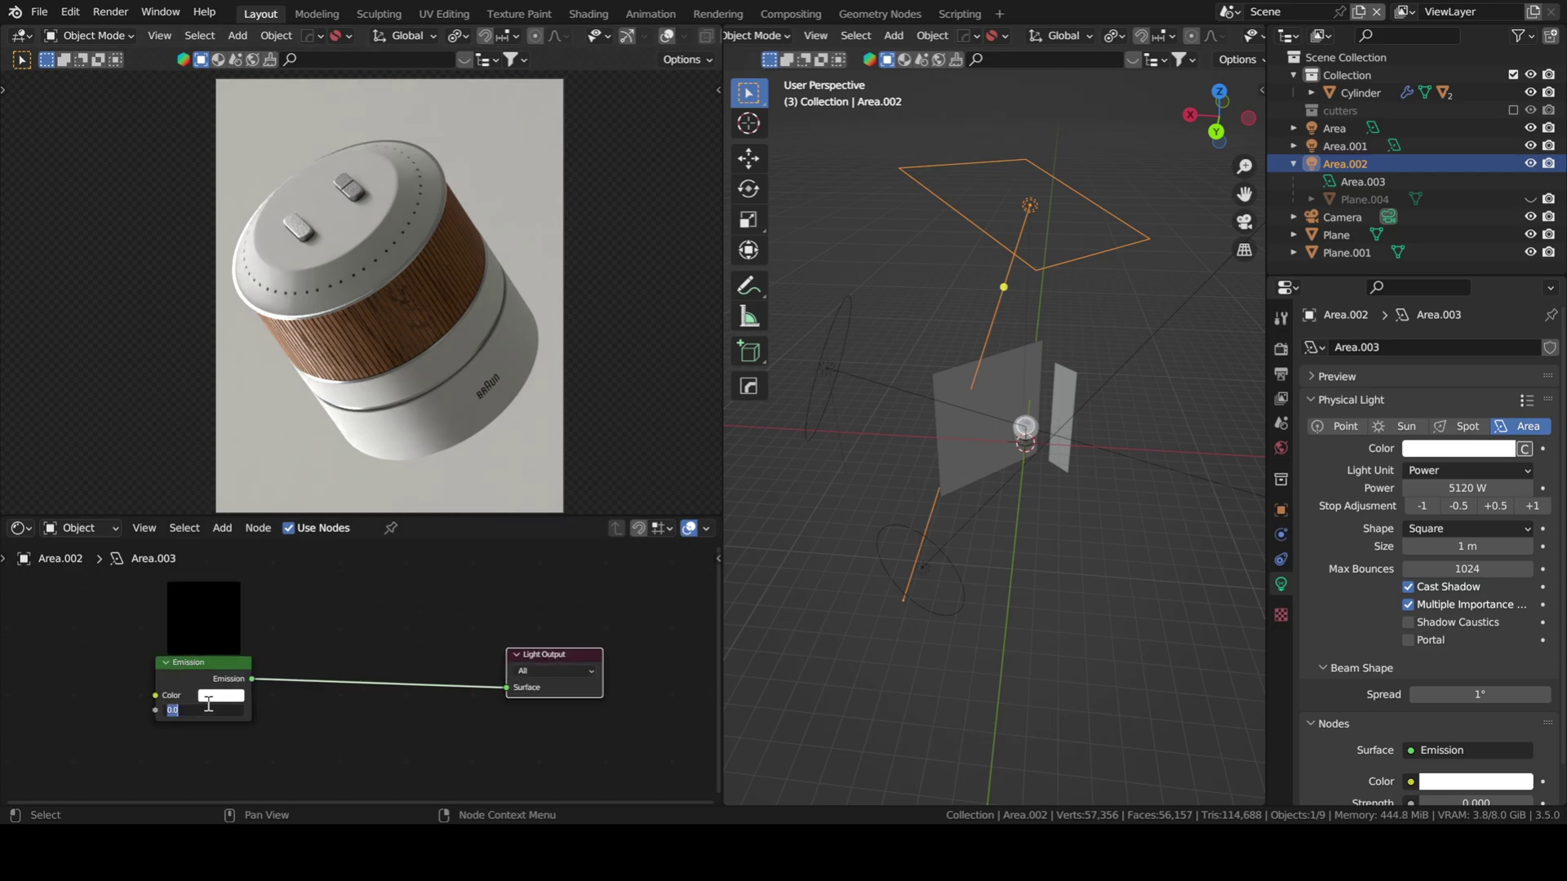
pyautogui.write('1')
pyautogui.press('Return')
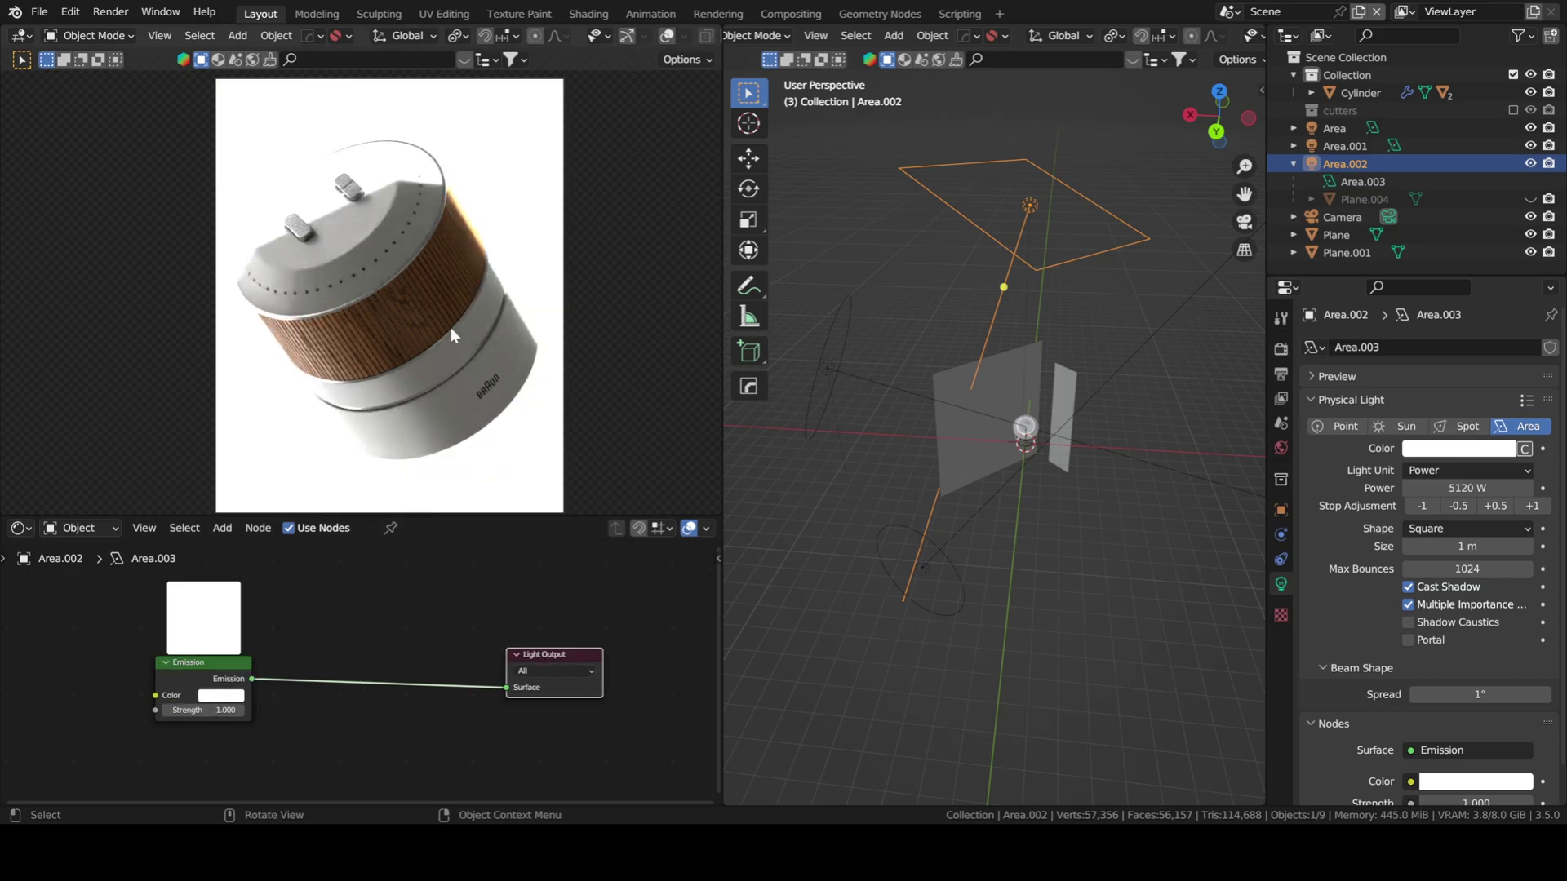
pyautogui.click(176, 712)
pyautogui.write('0')
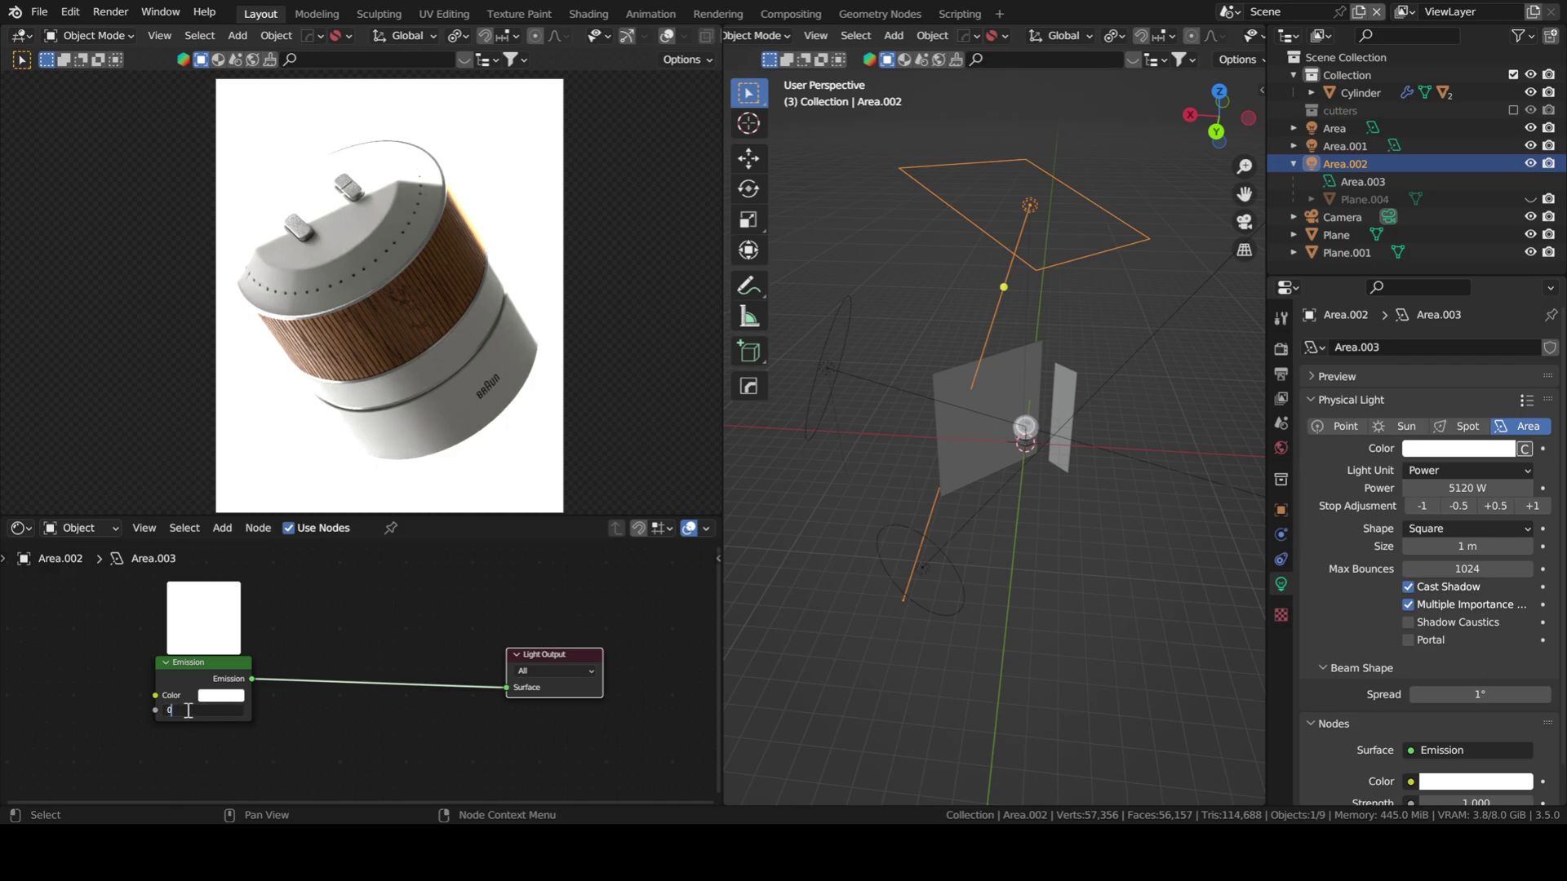
pyautogui.press('Return')
# - Rearrange the Emission and Light Output nodes and set Emission Strength to 1
pyautogui.moveTo(210, 663); pyautogui.dragTo(404, 685)
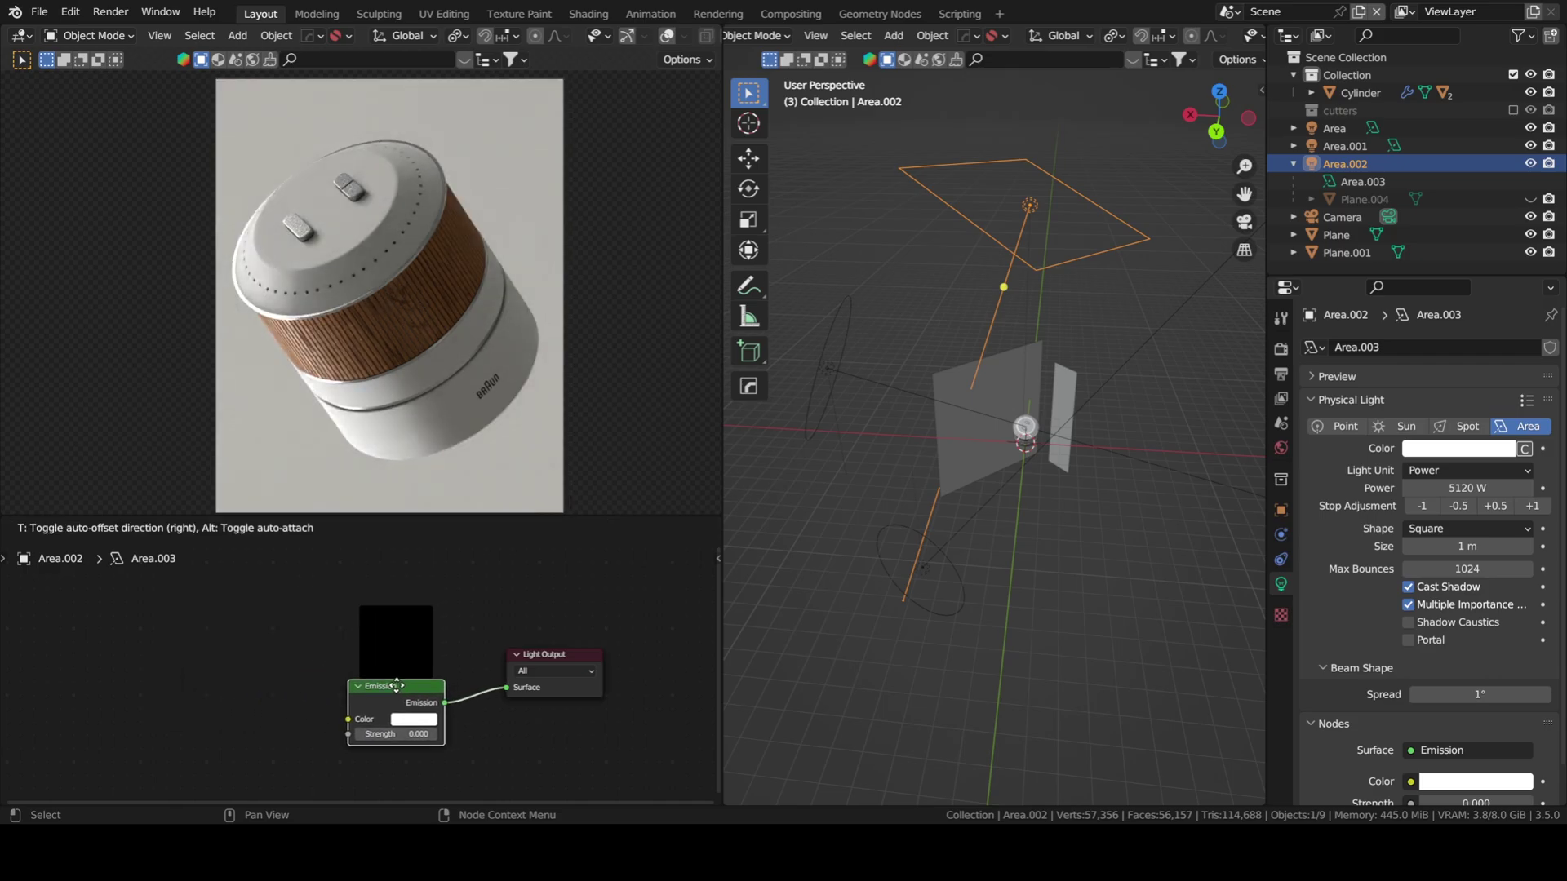
pyautogui.moveTo(551, 662); pyautogui.dragTo(604, 643)
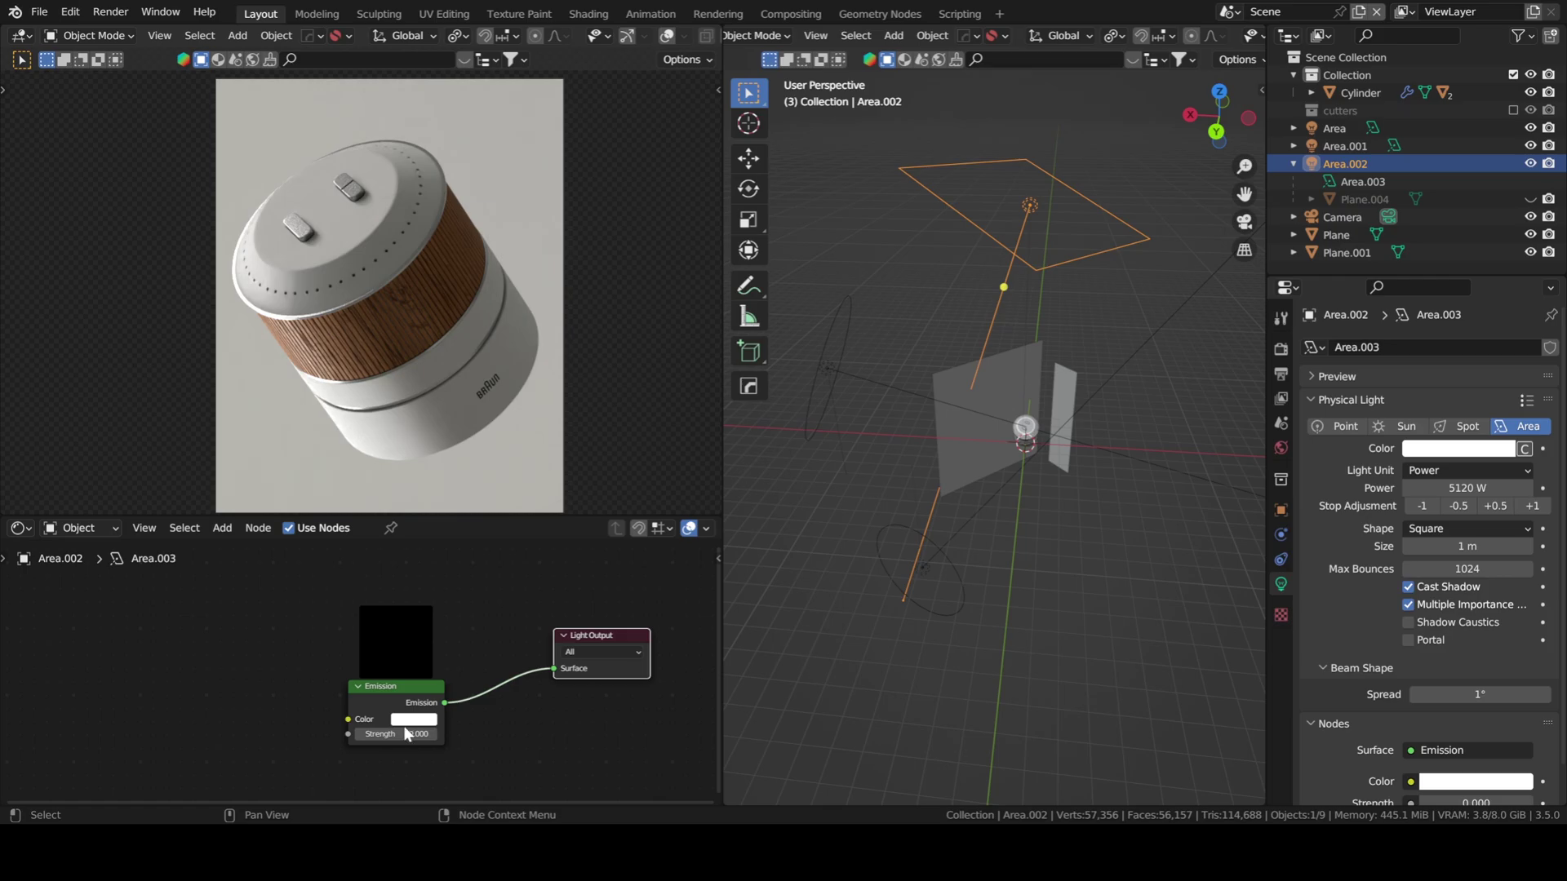
pyautogui.press('g')
pyautogui.click(365, 722)
pyautogui.doubleClick(366, 721)
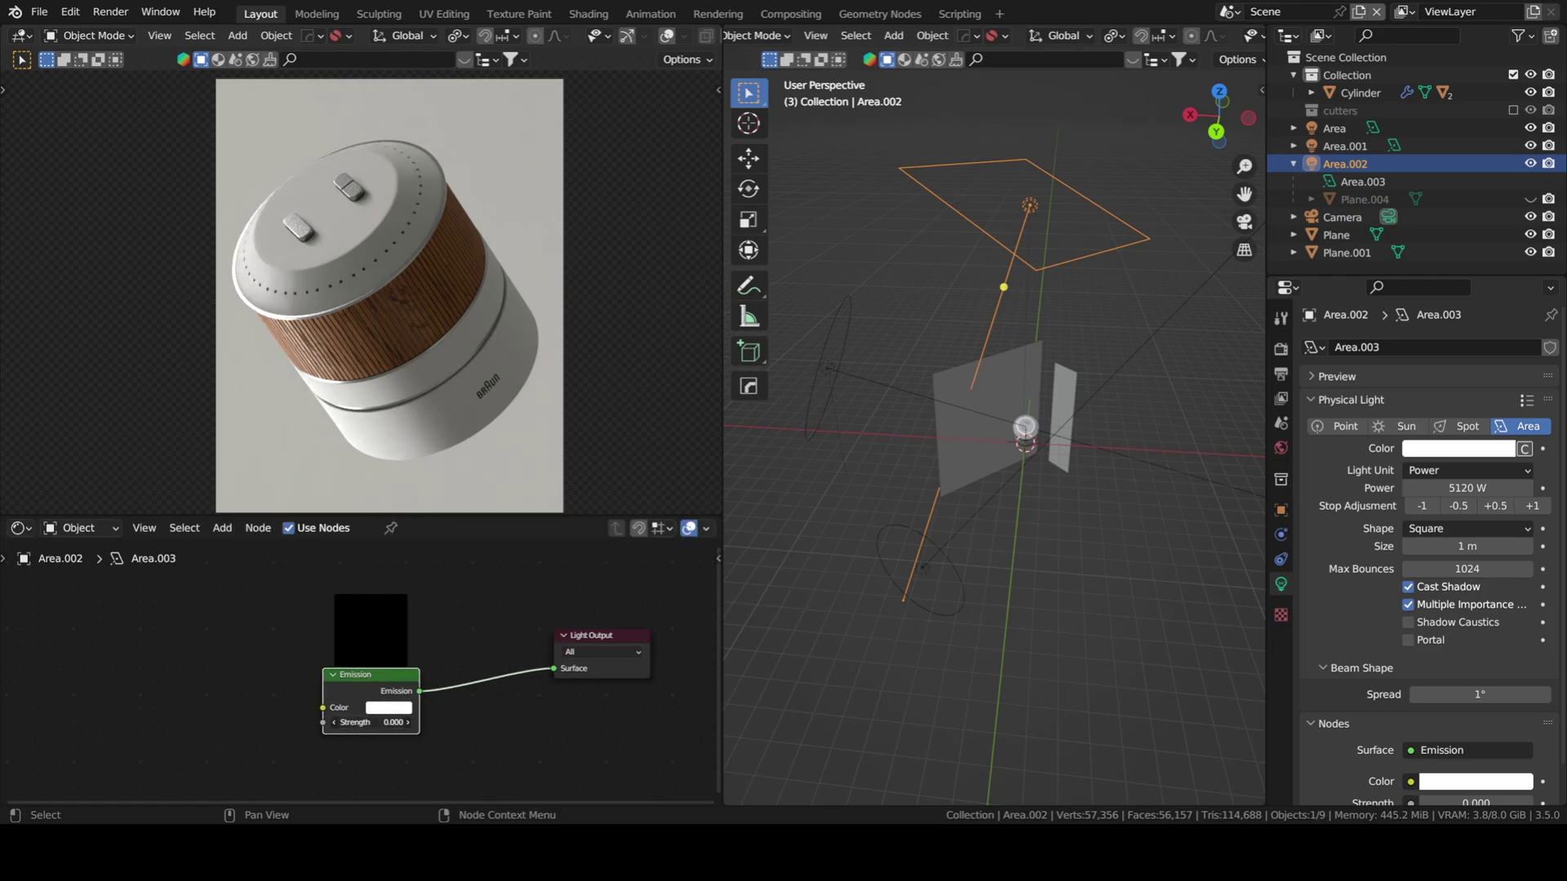
pyautogui.write('1')
pyautogui.press('Return')
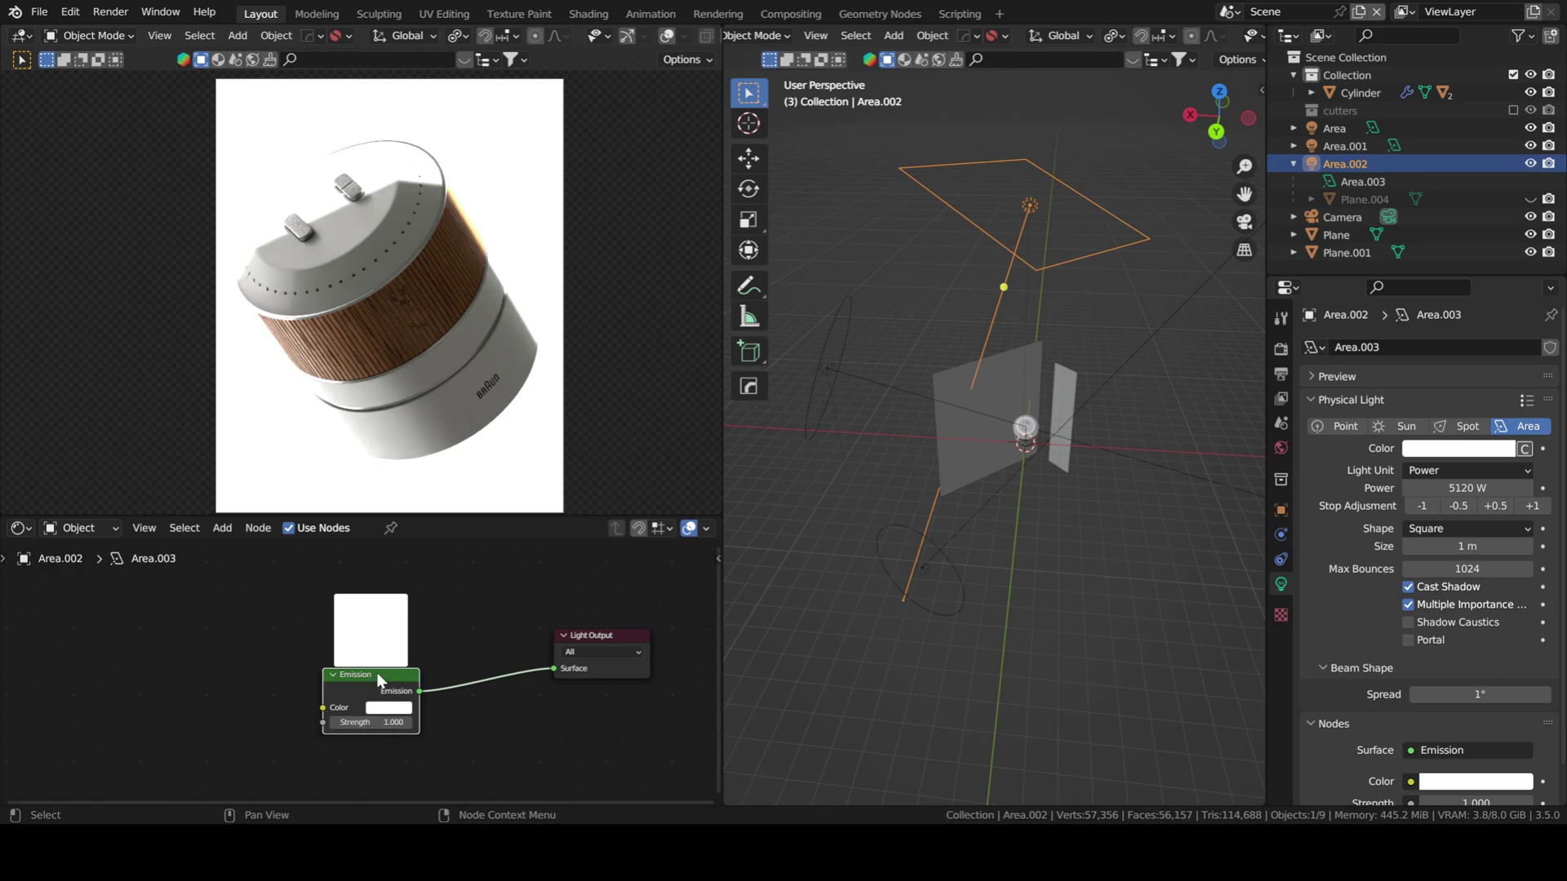
# - Add a Noise Texture node at the lower left of the light's node tree
pyautogui.moveTo(380, 678); pyautogui.dragTo(426, 674)
pyautogui.hotkey('shift', 'a')
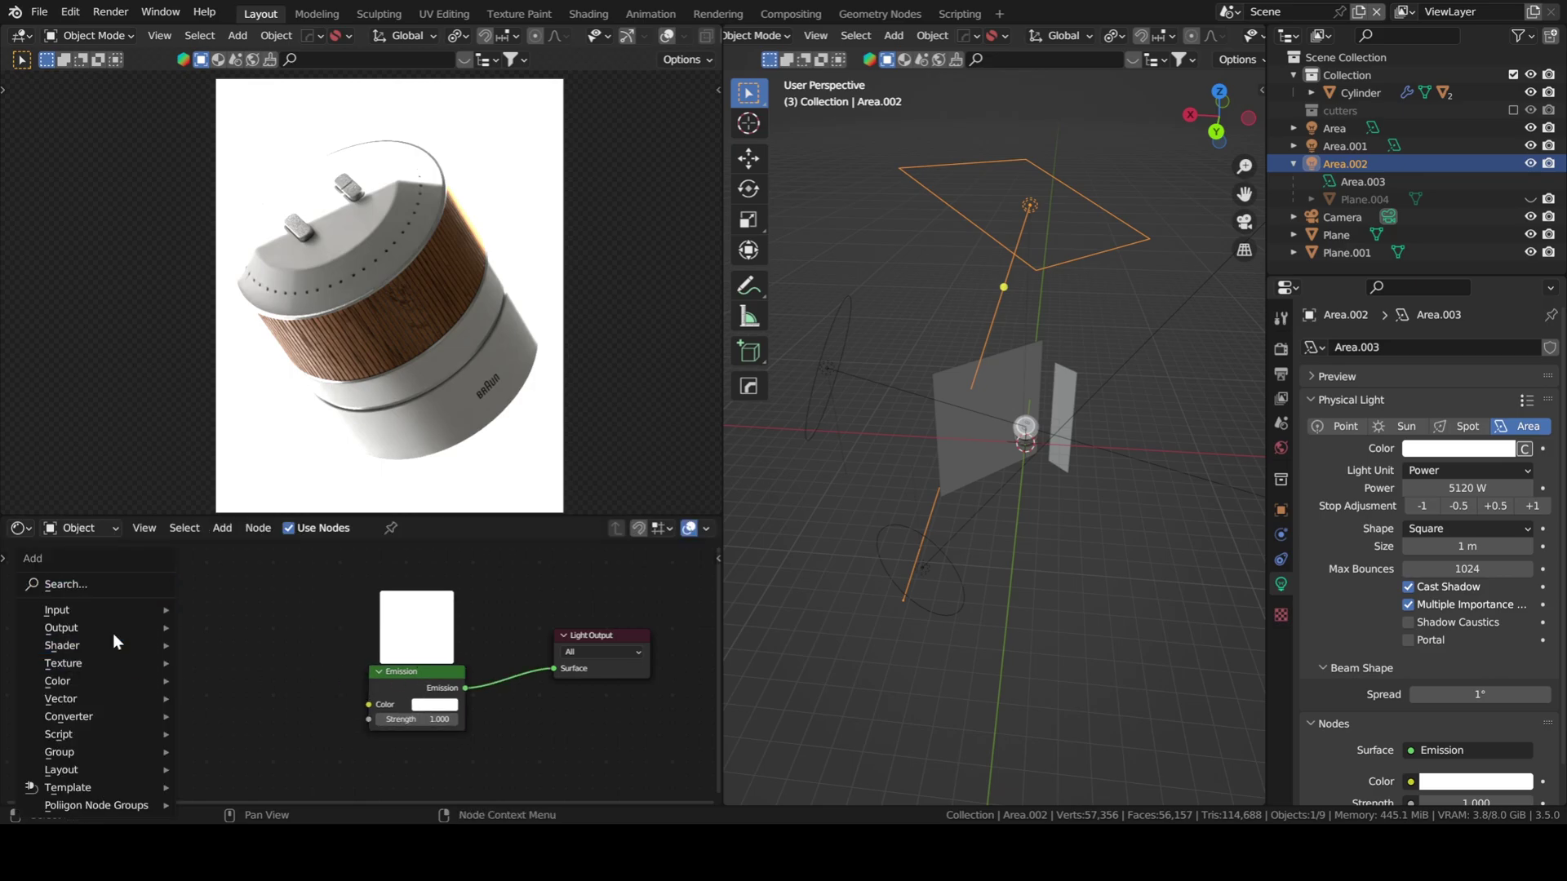
pyautogui.click(93, 586)
pyautogui.write('noise')
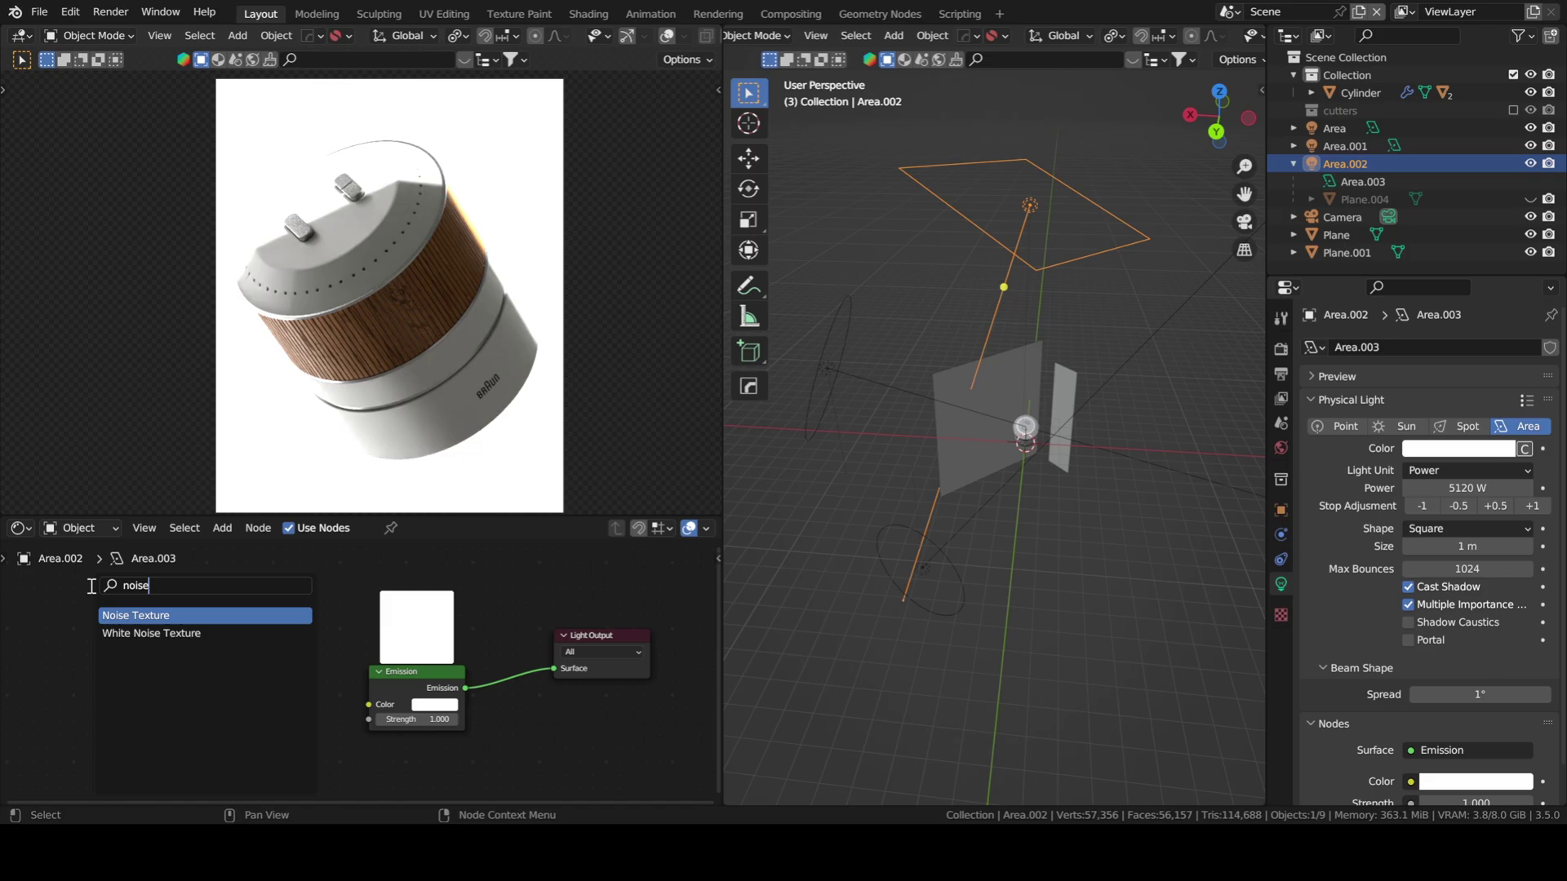
pyautogui.press('Return')
pyautogui.click(51, 671)
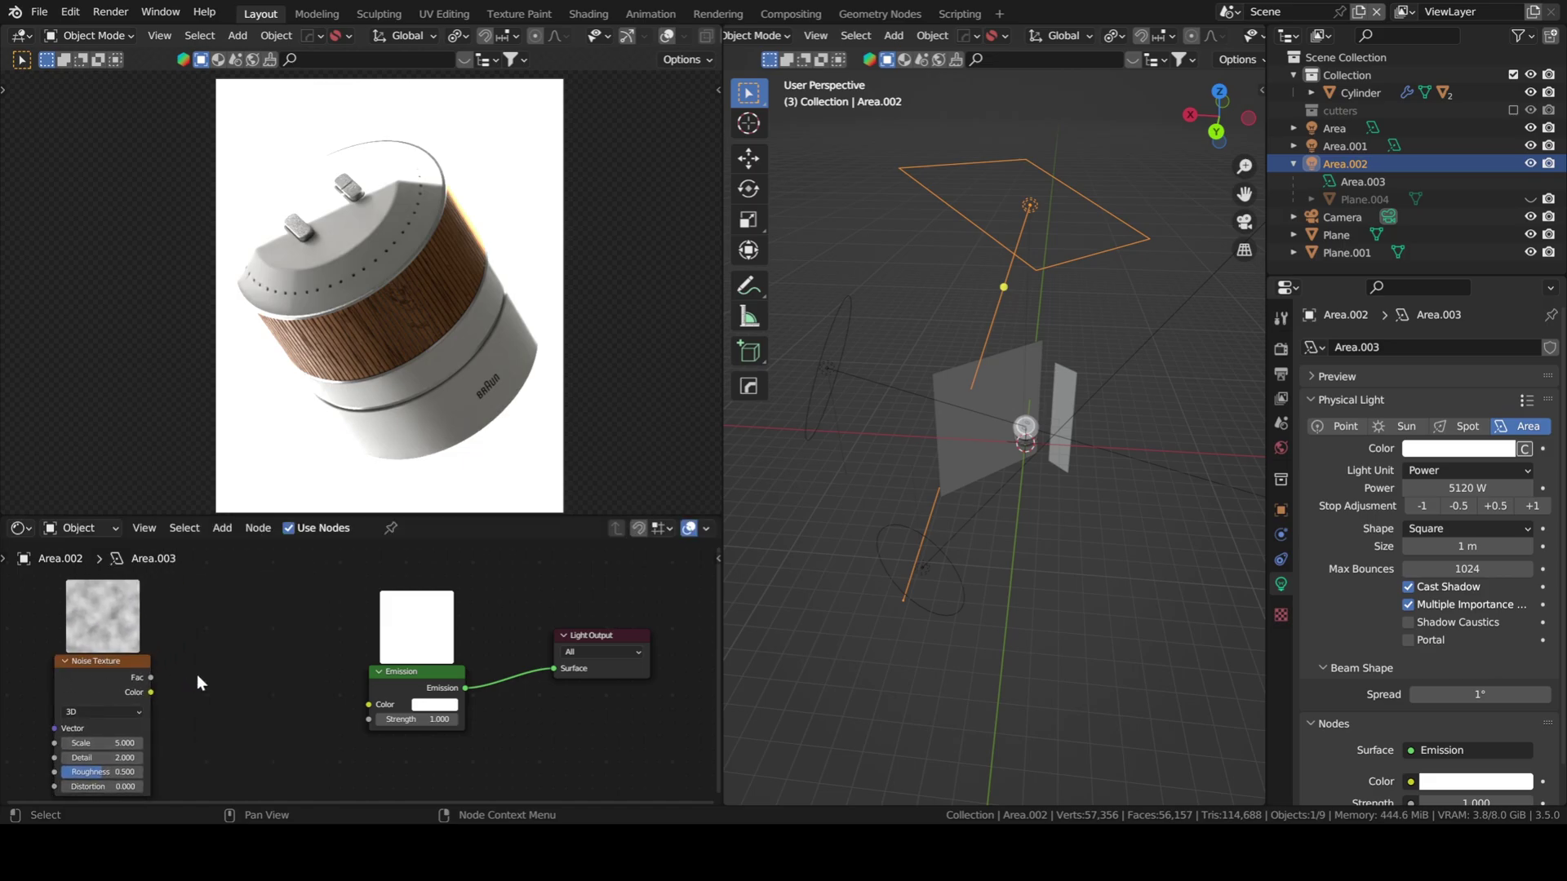
# - Add a ColorRamp node next to the Noise Texture
pyautogui.hotkey('shift', 'a')
pyautogui.click(129, 585)
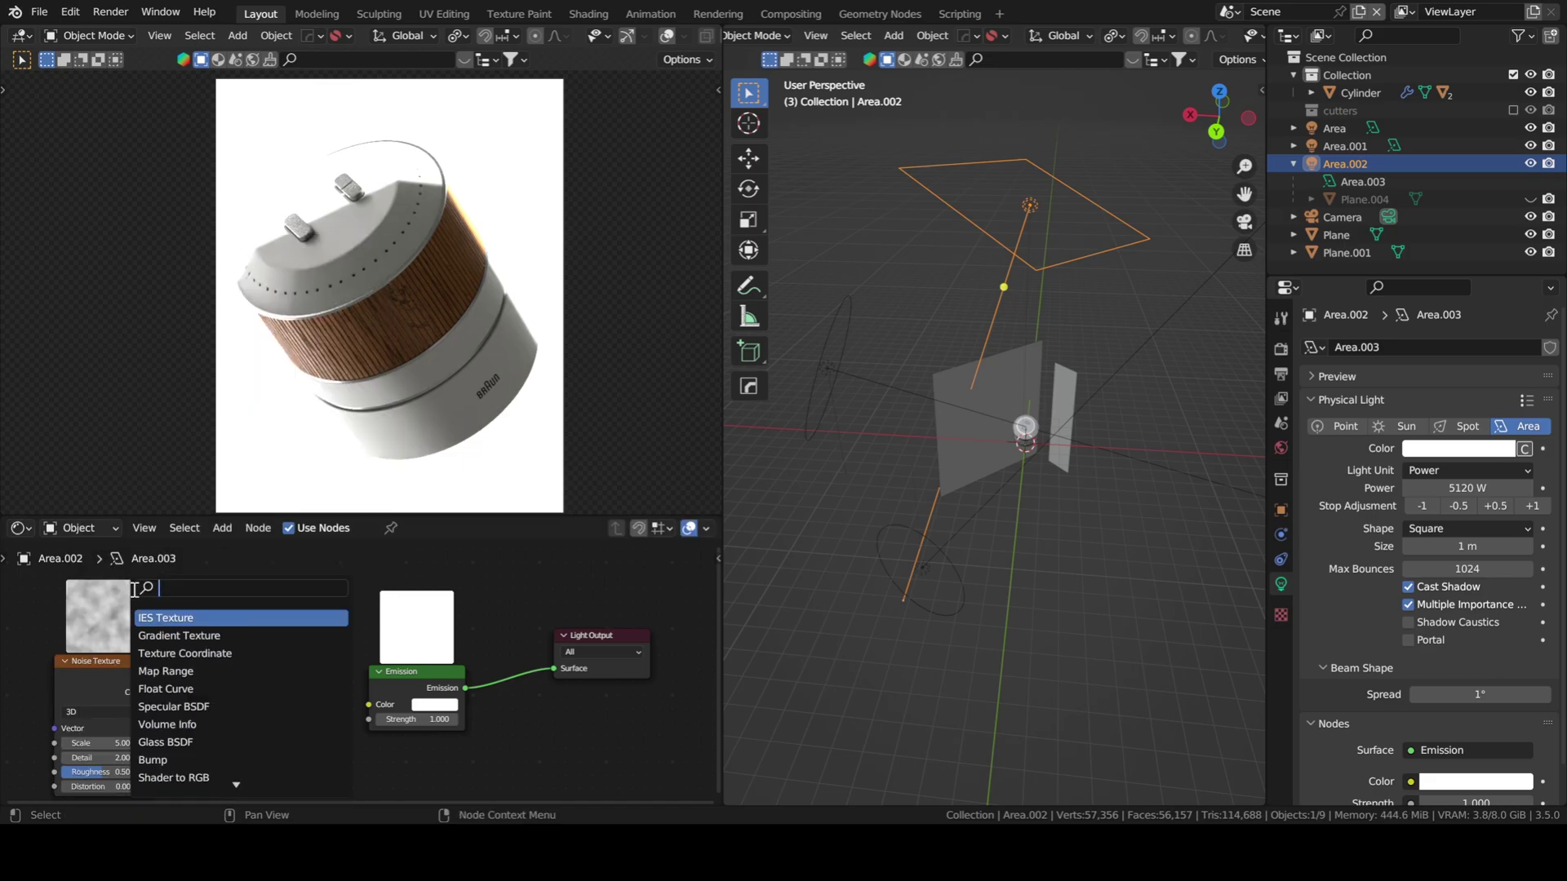
pyautogui.write('color')
pyautogui.click(171, 619)
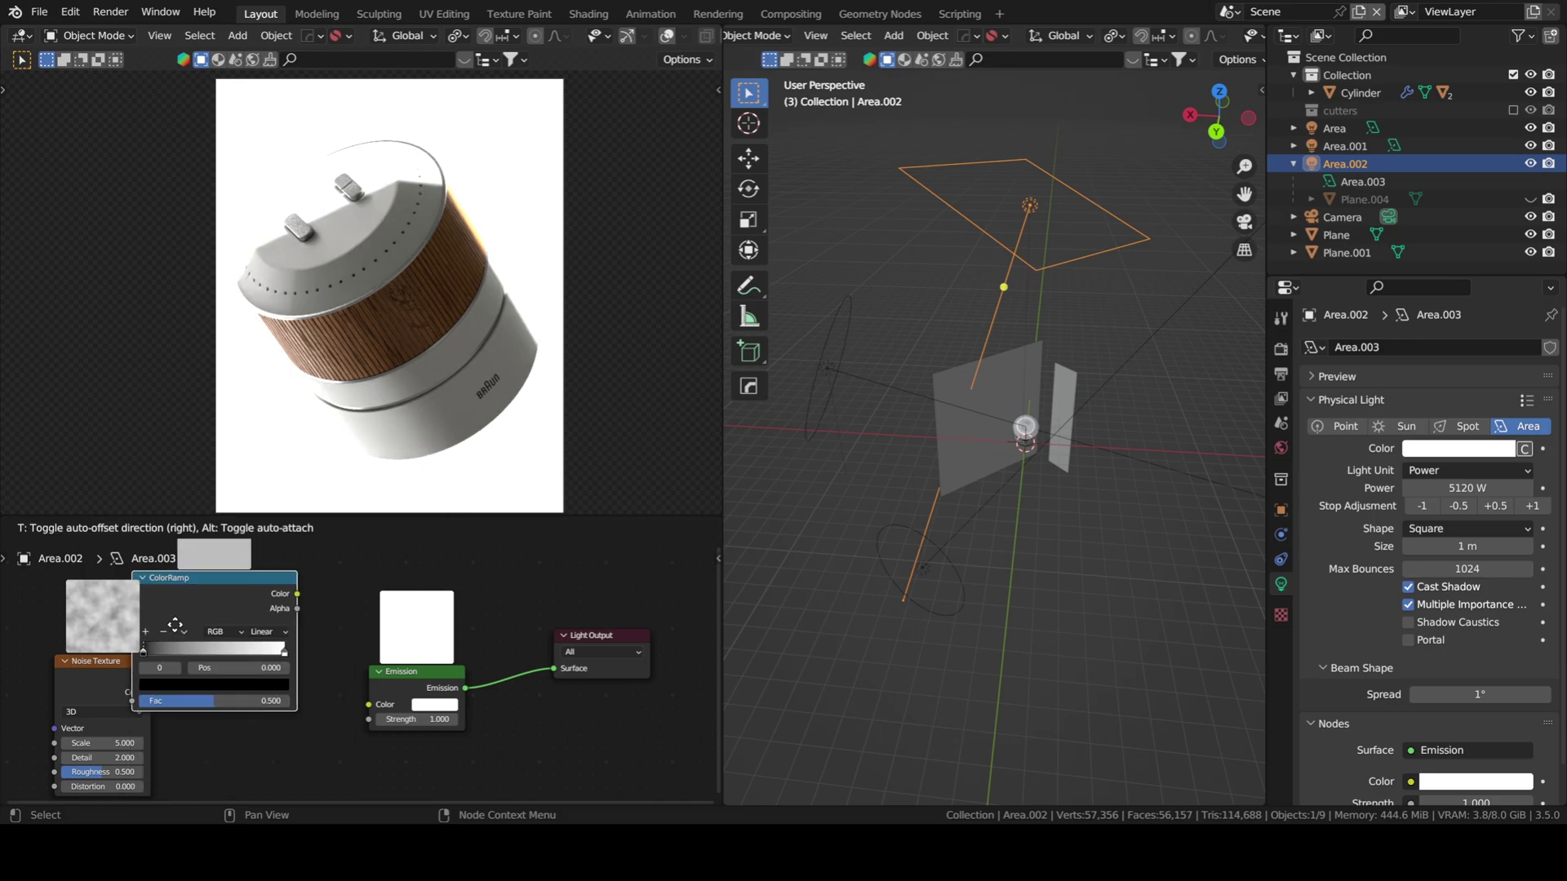
pyautogui.click(235, 637)
# - Arrange the nodes and link the Noise Texture Fac into the ColorRamp Fac input
pyautogui.scroll(-1, 373, 687)
pyautogui.moveTo(161, 676); pyautogui.dragTo(106, 667)
pyautogui.moveTo(277, 643); pyautogui.dragTo(243, 645)
pyautogui.moveTo(140, 668); pyautogui.dragTo(183, 742)
pyautogui.moveTo(93, 661); pyautogui.dragTo(88, 656)
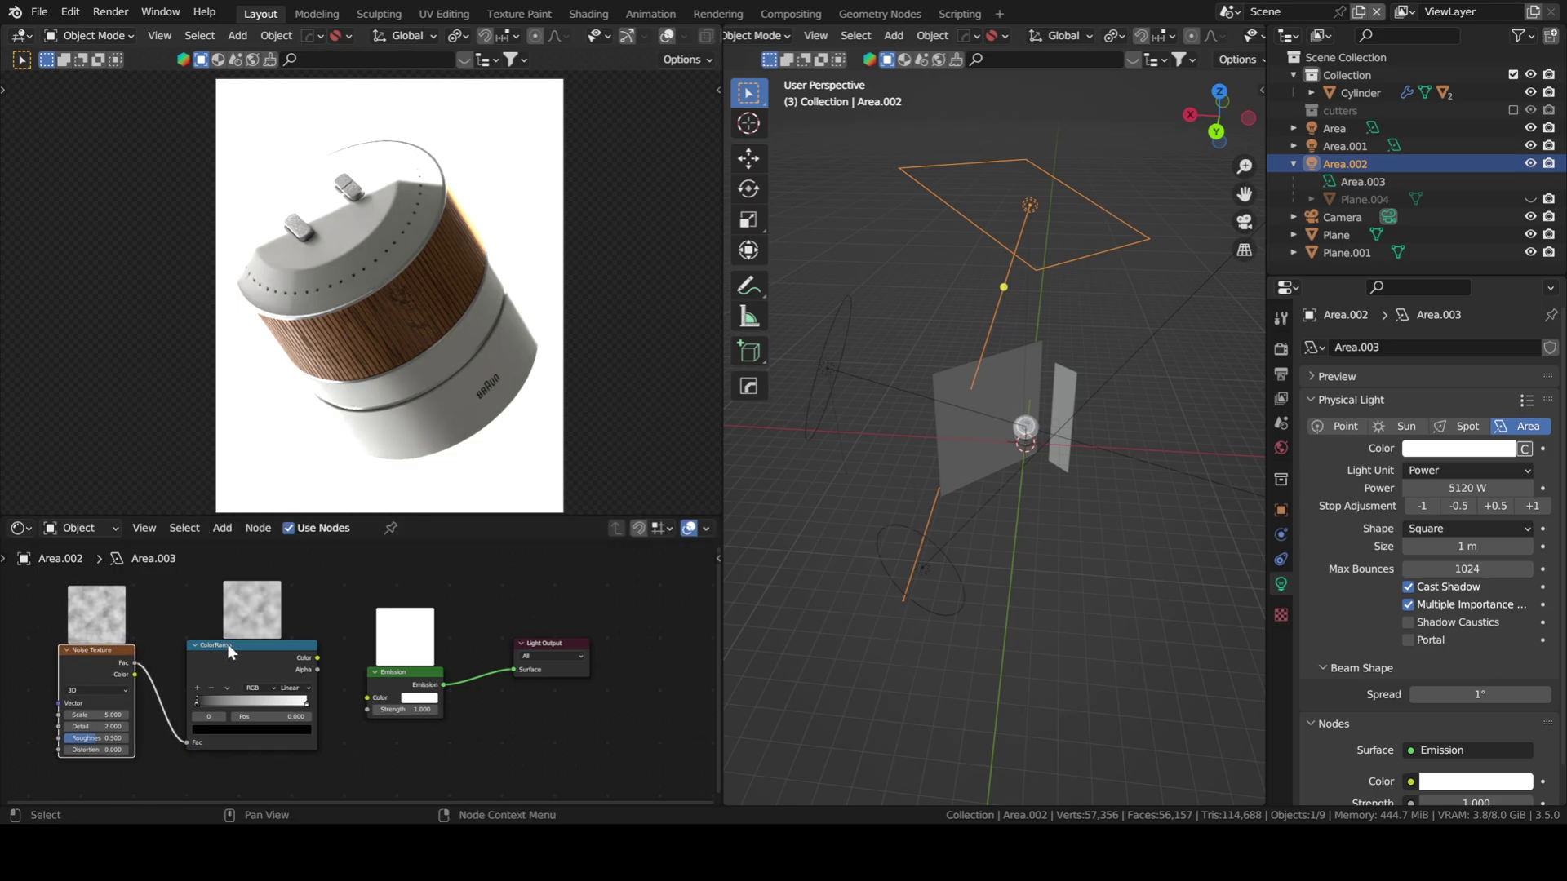
pyautogui.moveTo(227, 644); pyautogui.dragTo(433, 633)
# - Move the black ColorRamp stop to 0.544 for stronger contrast
pyautogui.moveTo(192, 687); pyautogui.dragTo(270, 688)
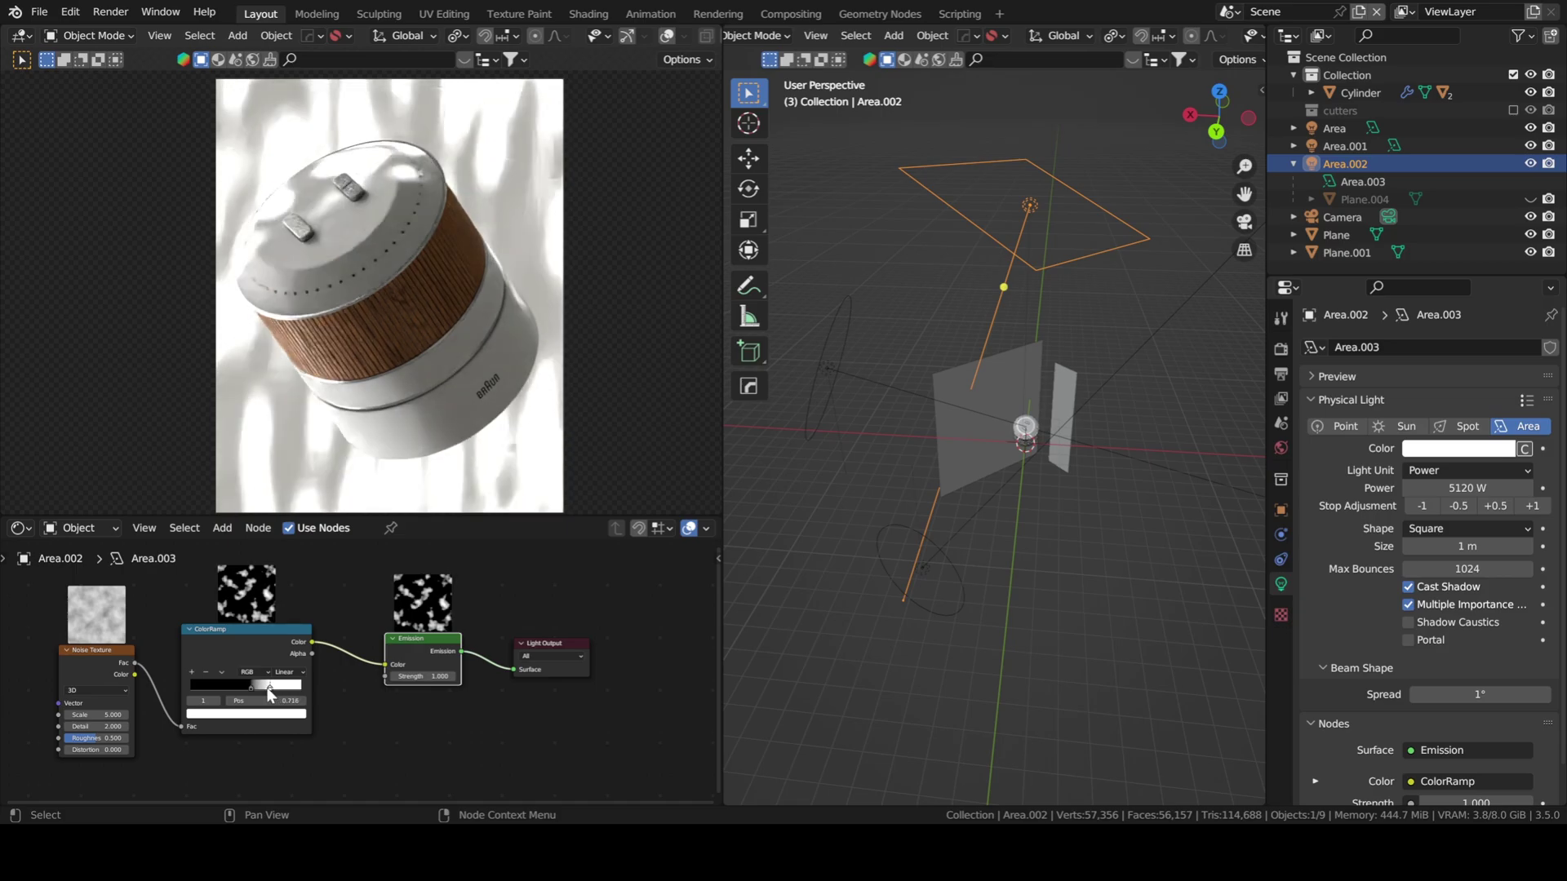
pyautogui.scroll(1, 245, 661)
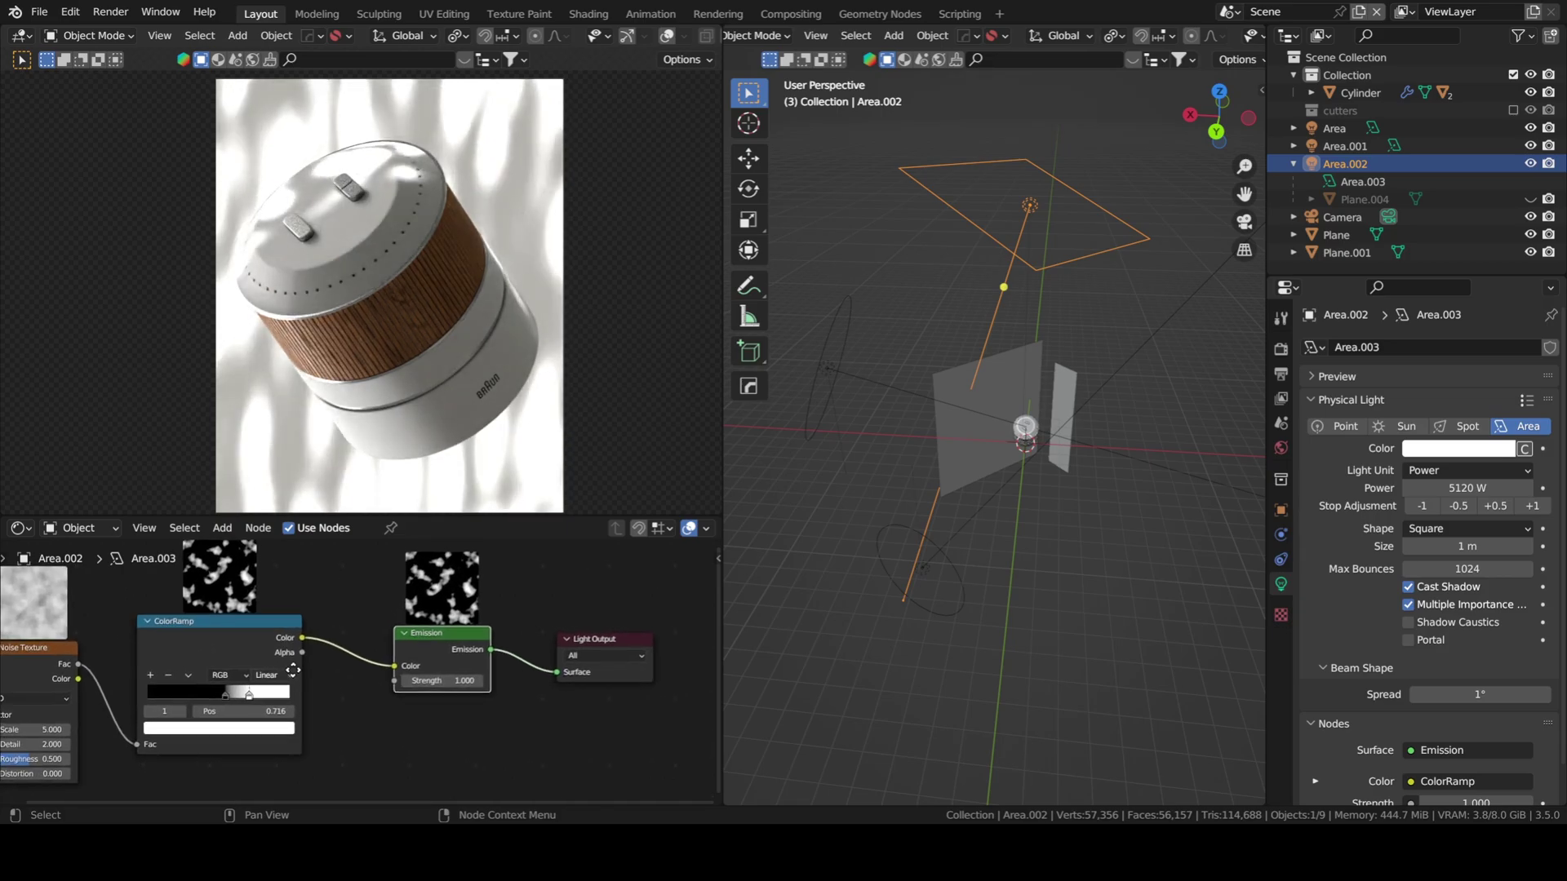
pyautogui.moveTo(272, 643); pyautogui.dragTo(349, 672, button='middle')
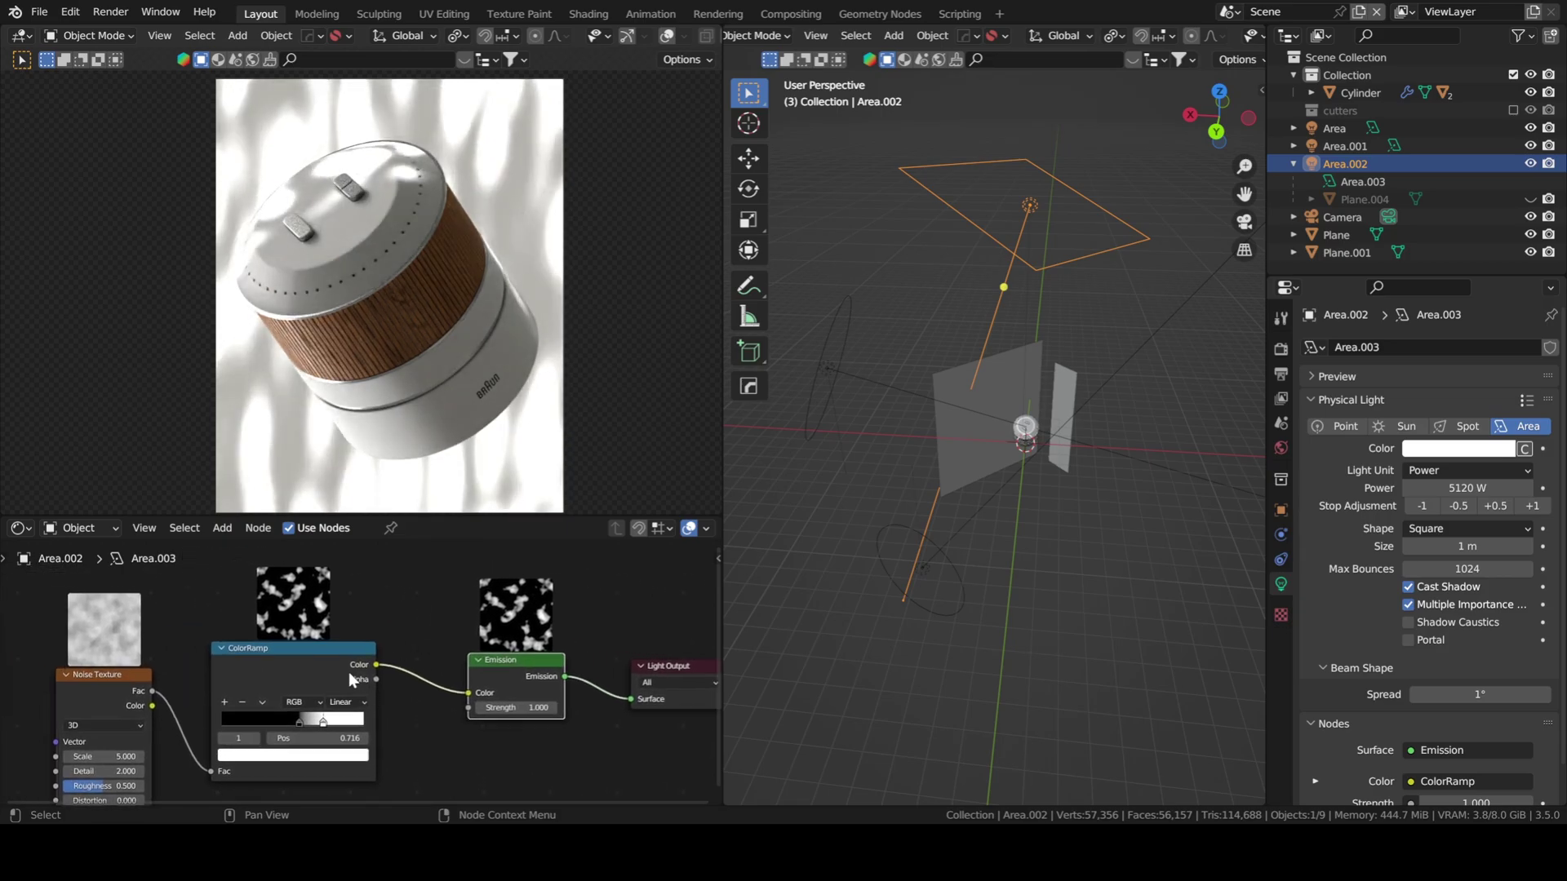
pyautogui.moveTo(161, 702); pyautogui.dragTo(162, 636, button='middle')
# - Set the noise Scale to 16, Detail to 4.7 and dimensions to 4D
pyautogui.doubleClick(106, 697)
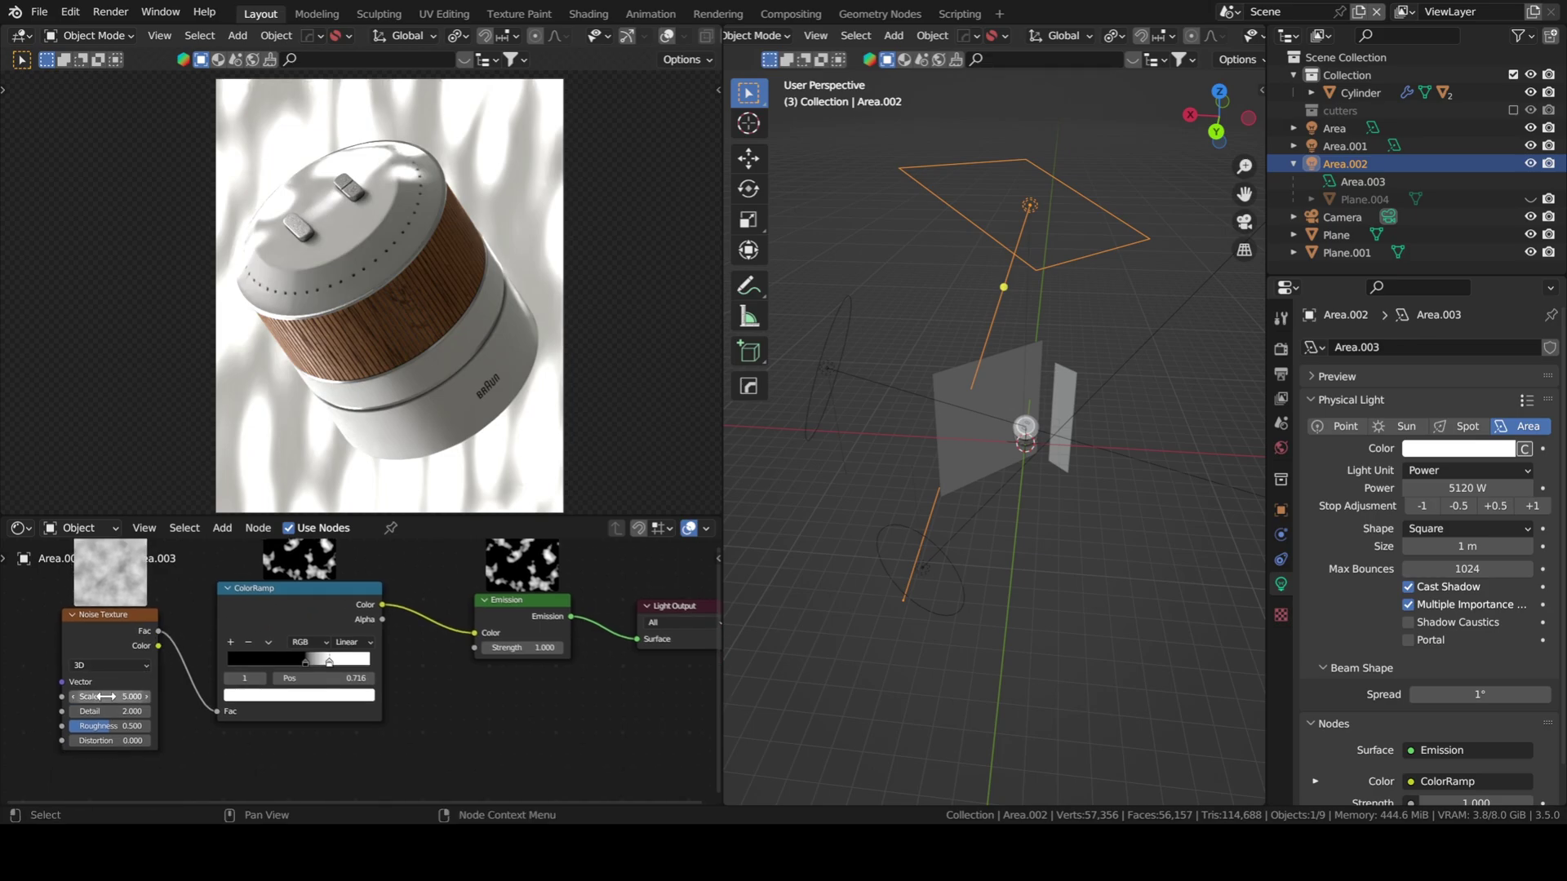
pyautogui.write('16')
pyautogui.press('Return')
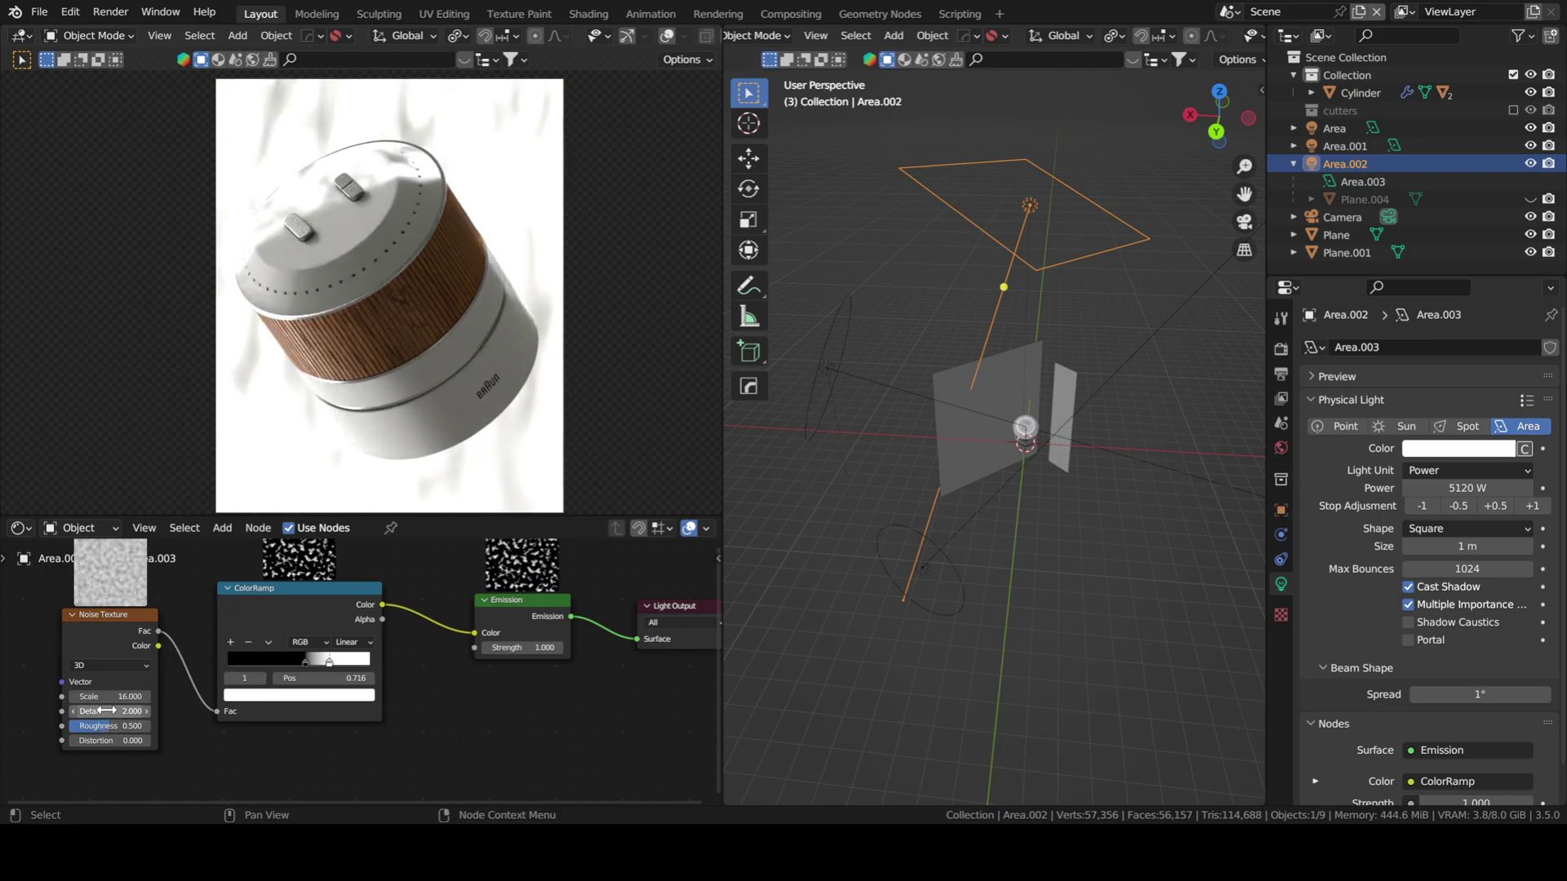
pyautogui.moveTo(98, 711); pyautogui.dragTo(122, 711)
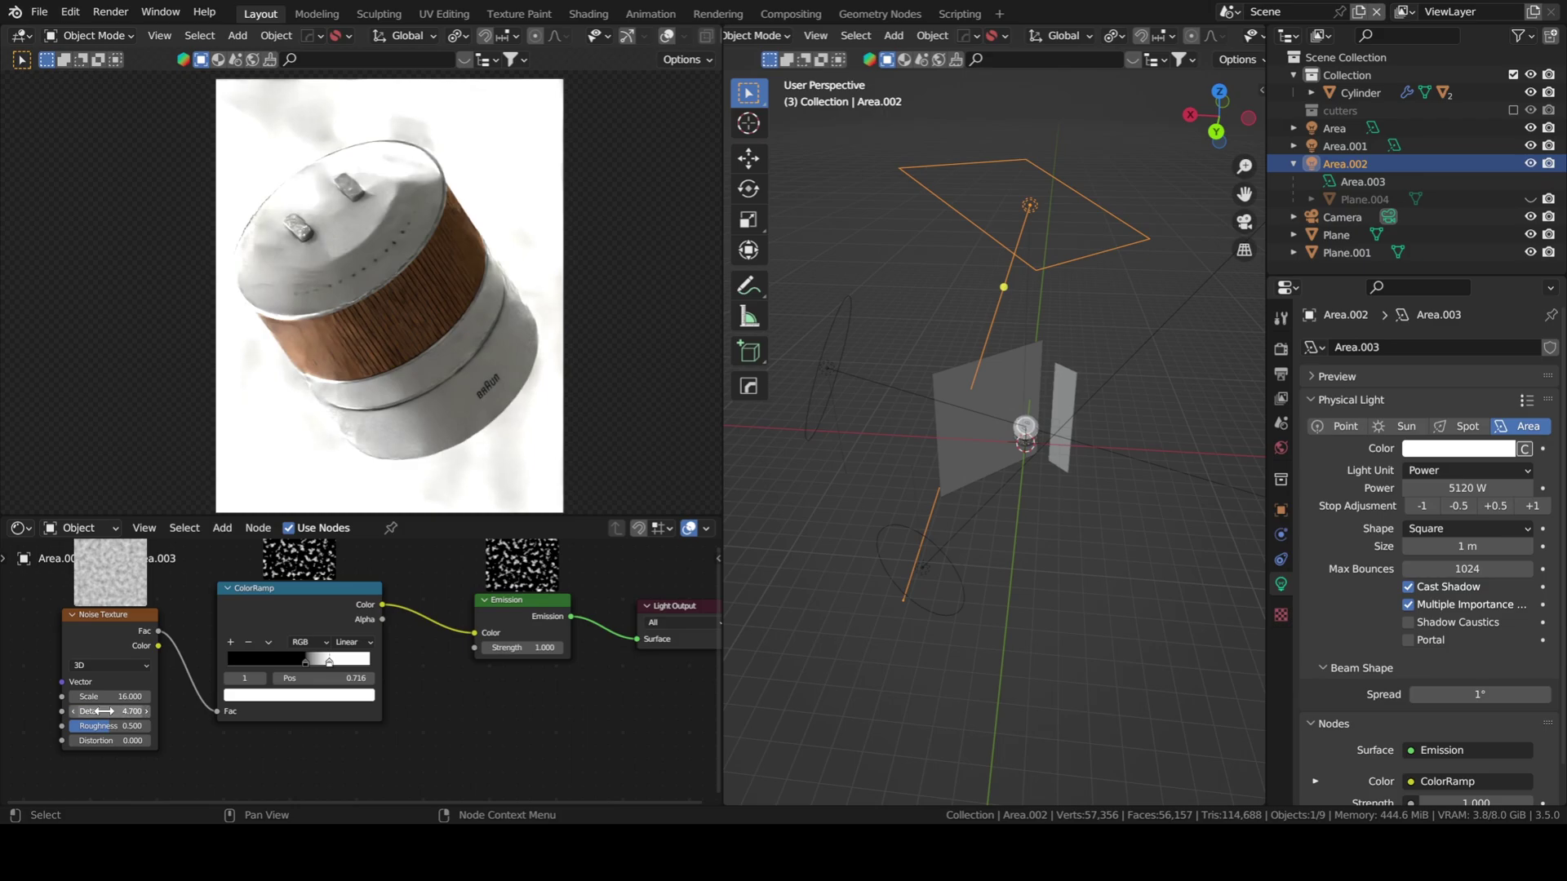
pyautogui.click(110, 665)
pyautogui.click(95, 726)
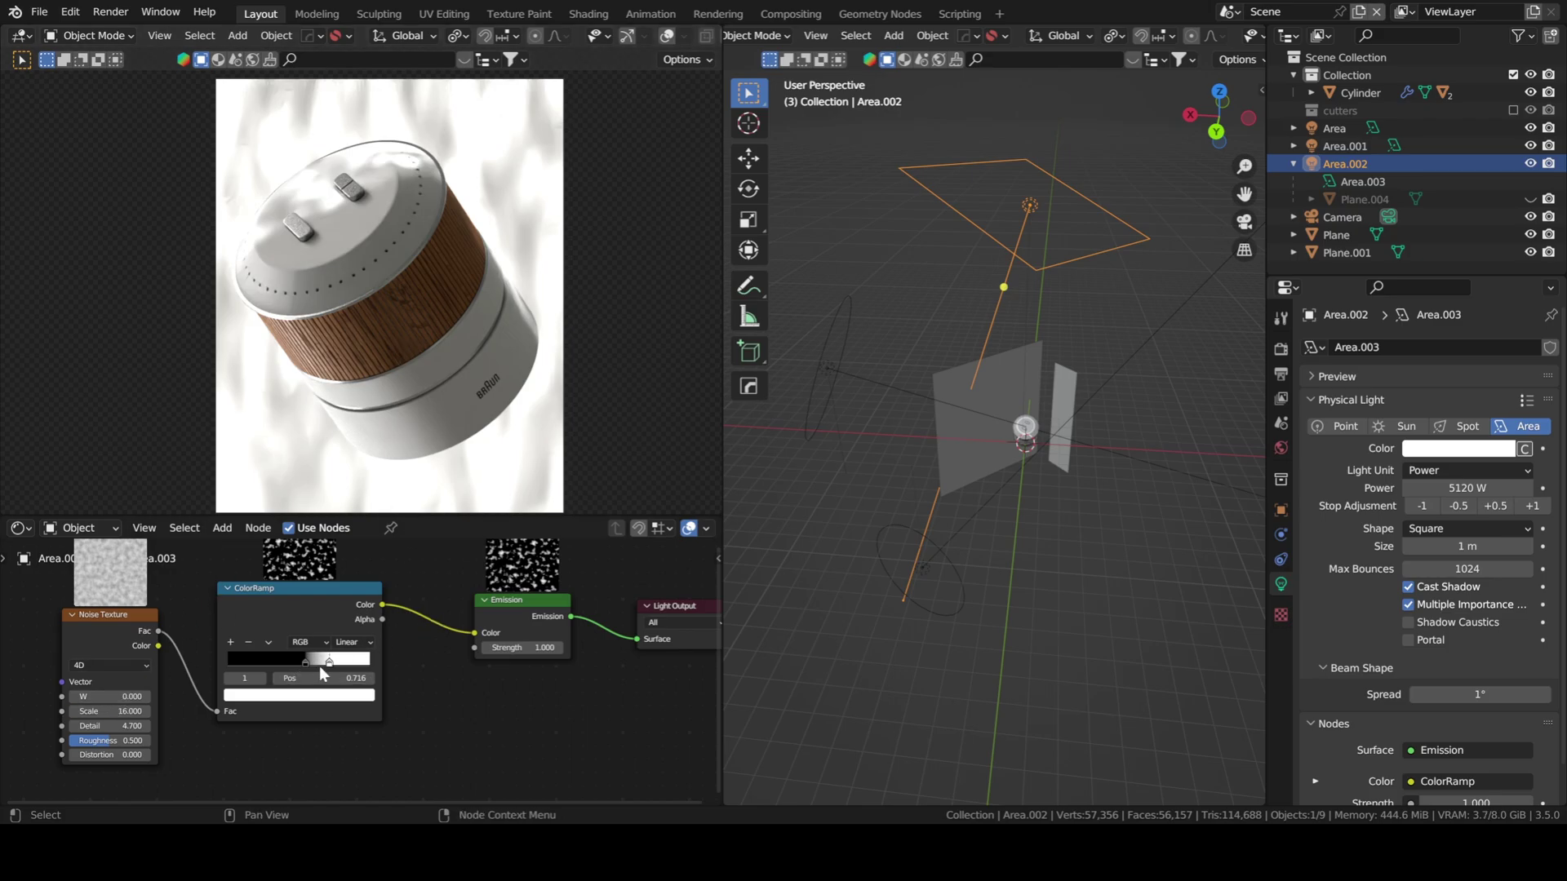
# - Move the black ColorRamp stop to 0.465, set Emission Strength 0.5, and the white stop to 0.807
pyautogui.moveTo(307, 664); pyautogui.dragTo(299, 666)
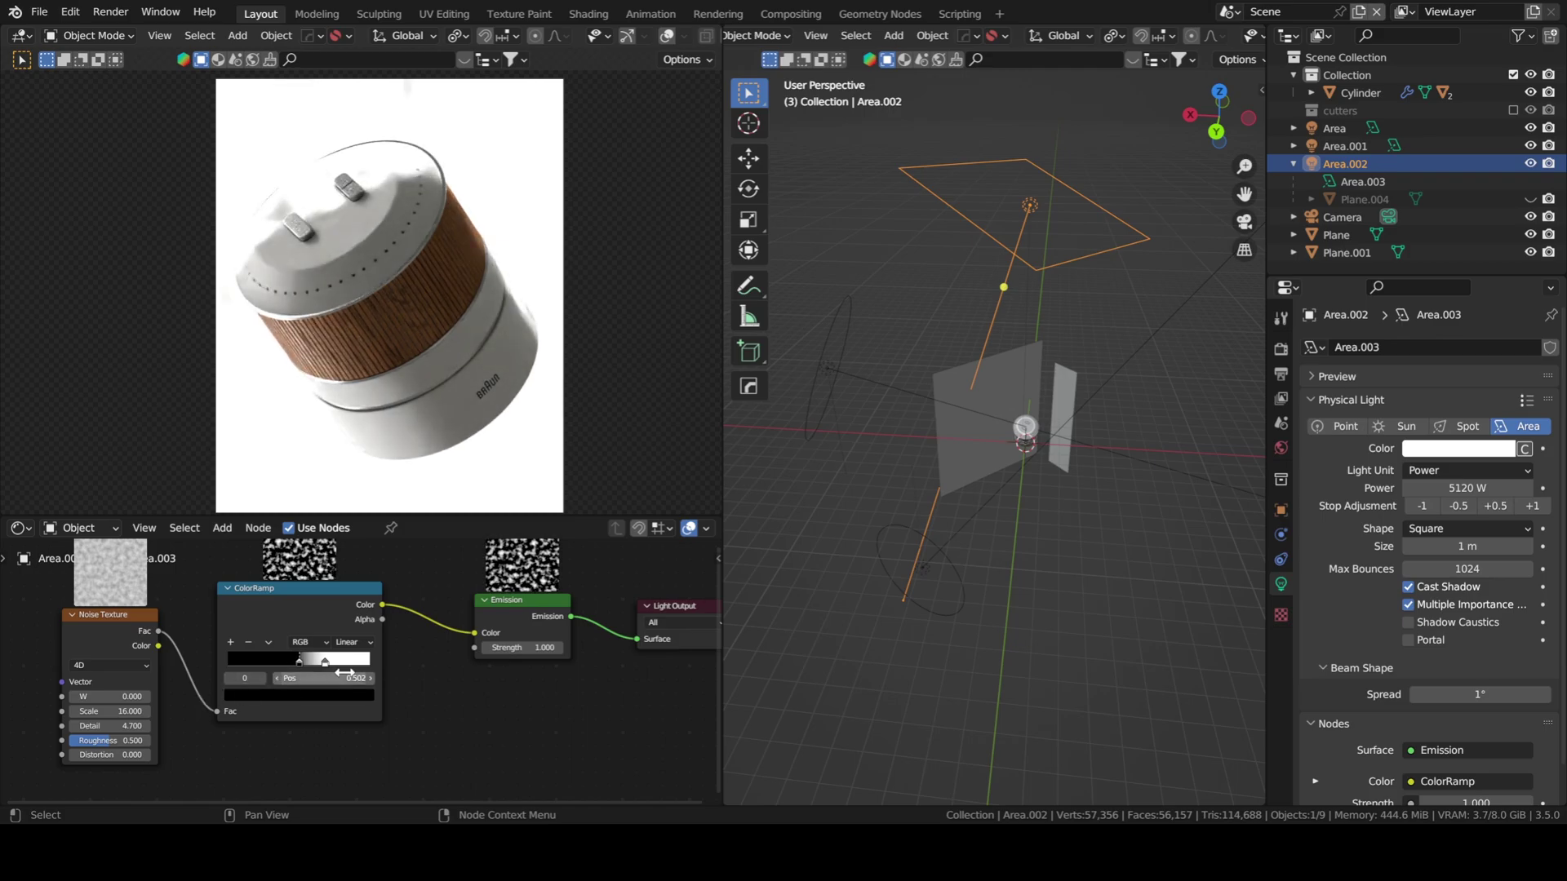
pyautogui.click(520, 648)
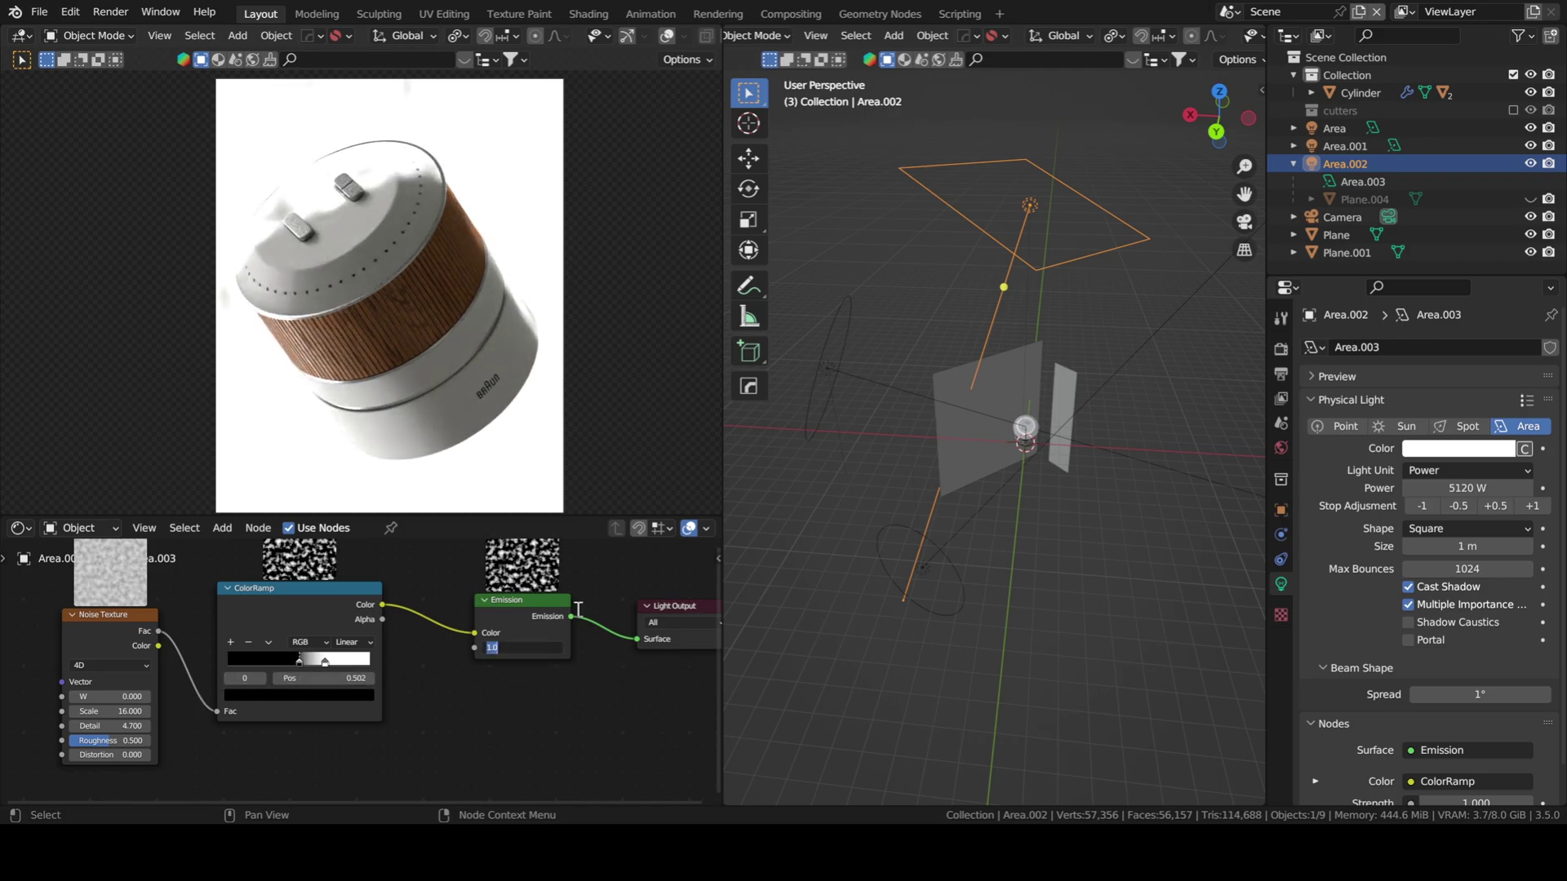
pyautogui.write('0.5')
pyautogui.press('Return')
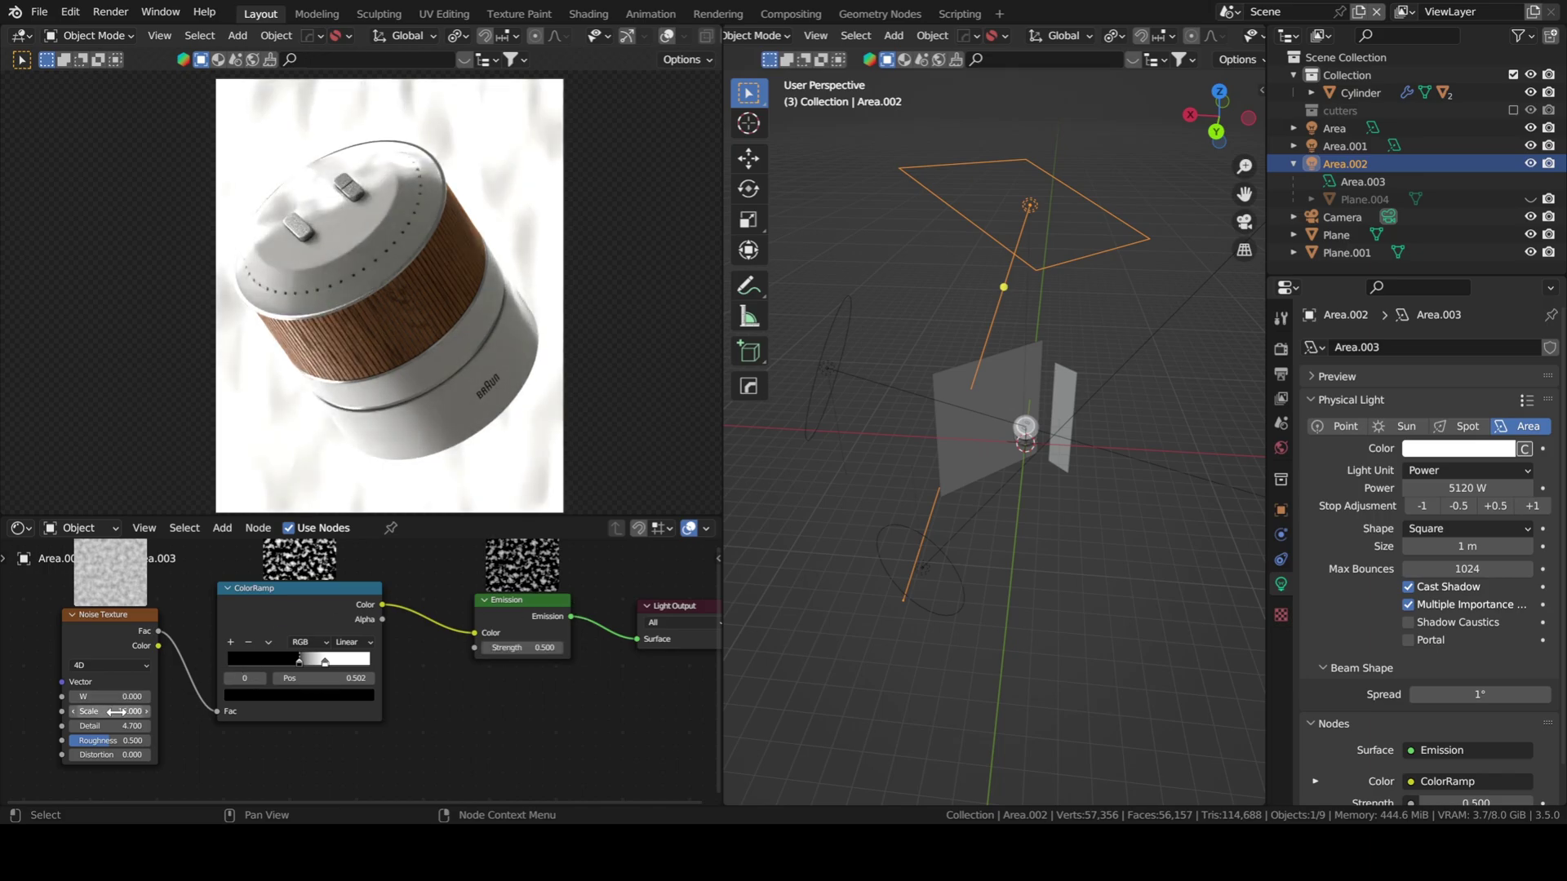
pyautogui.moveTo(324, 663)
pyautogui.mouseDown()
pyautogui.moveTo(364, 668)
pyautogui.moveTo(292, 662)
pyautogui.moveTo(363, 661)
pyautogui.moveTo(338, 662)
pyautogui.mouseUp()
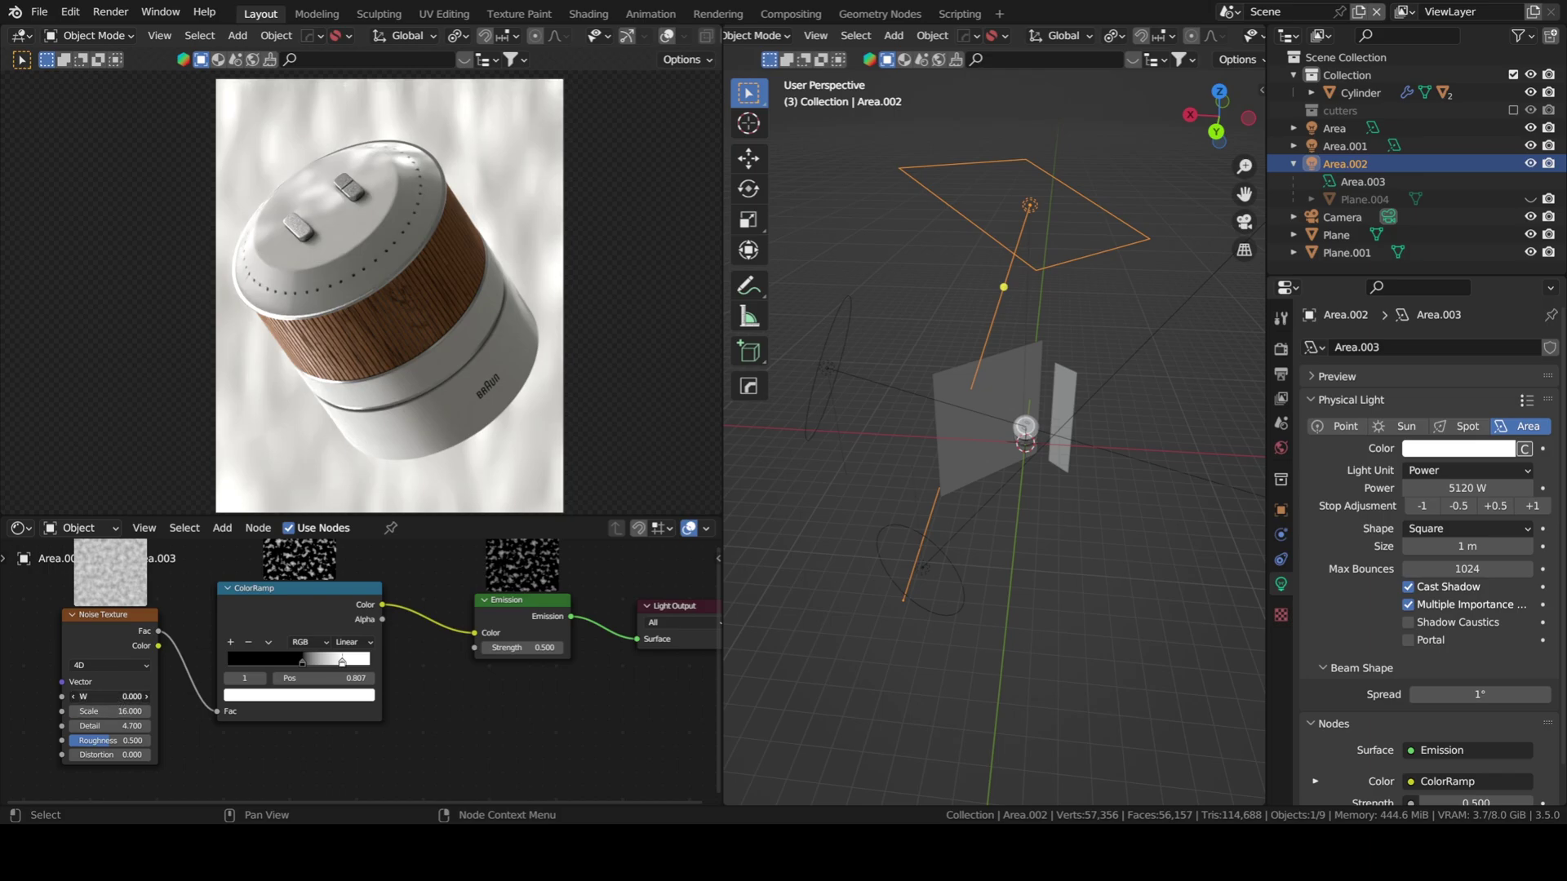
# - Set the Noise Texture W value to 0.1 to shift the shadow pattern
pyautogui.moveTo(106, 696); pyautogui.dragTo(126, 696)
pyautogui.scroll(3, 439, 284)
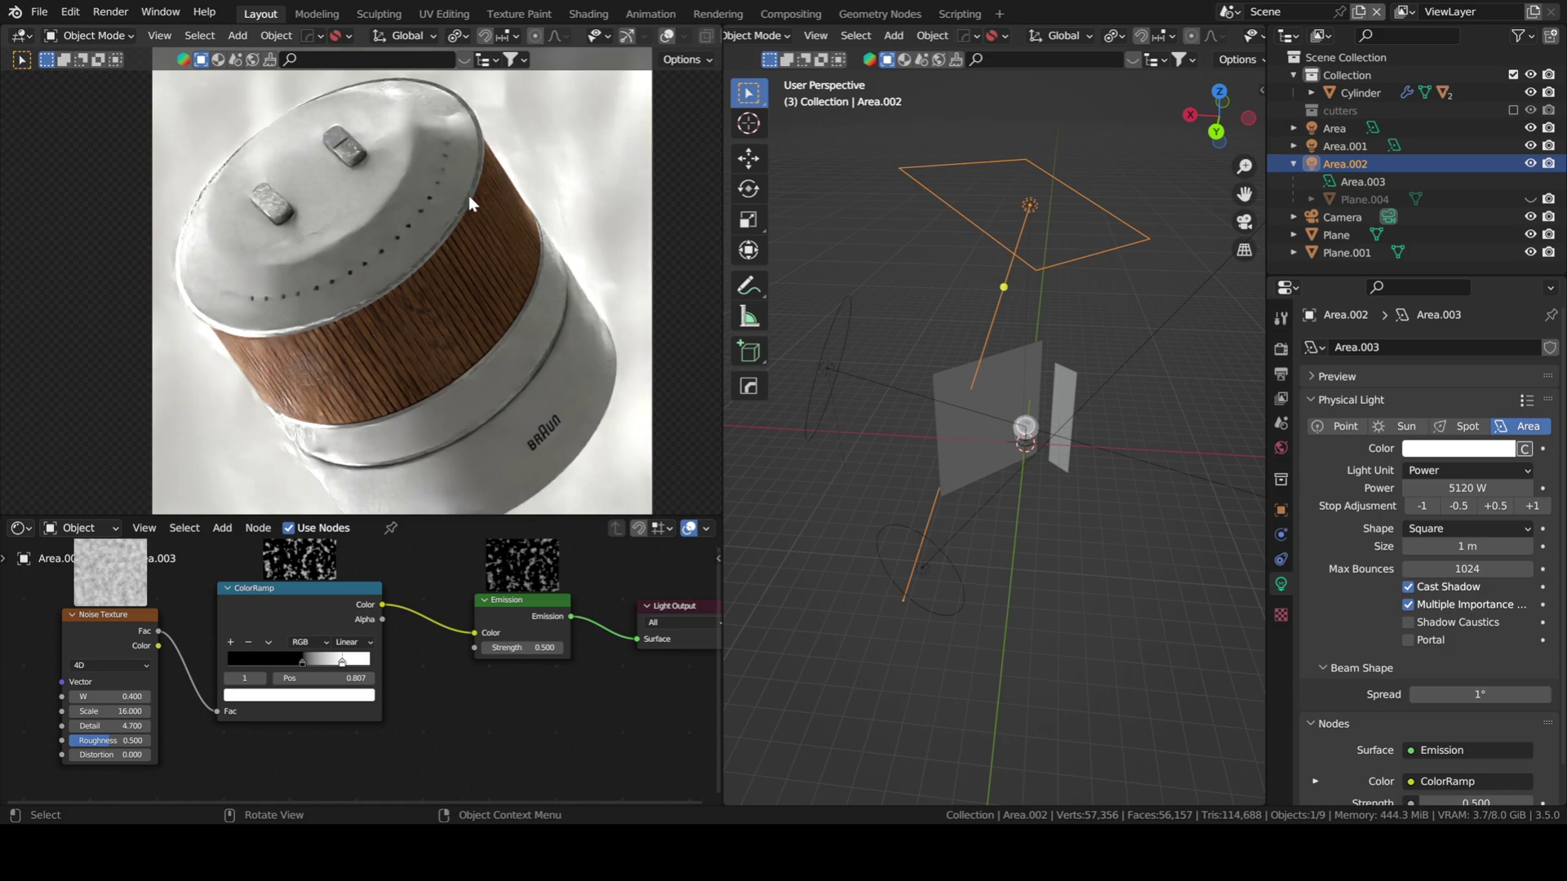
pyautogui.scroll(2, 439, 284)
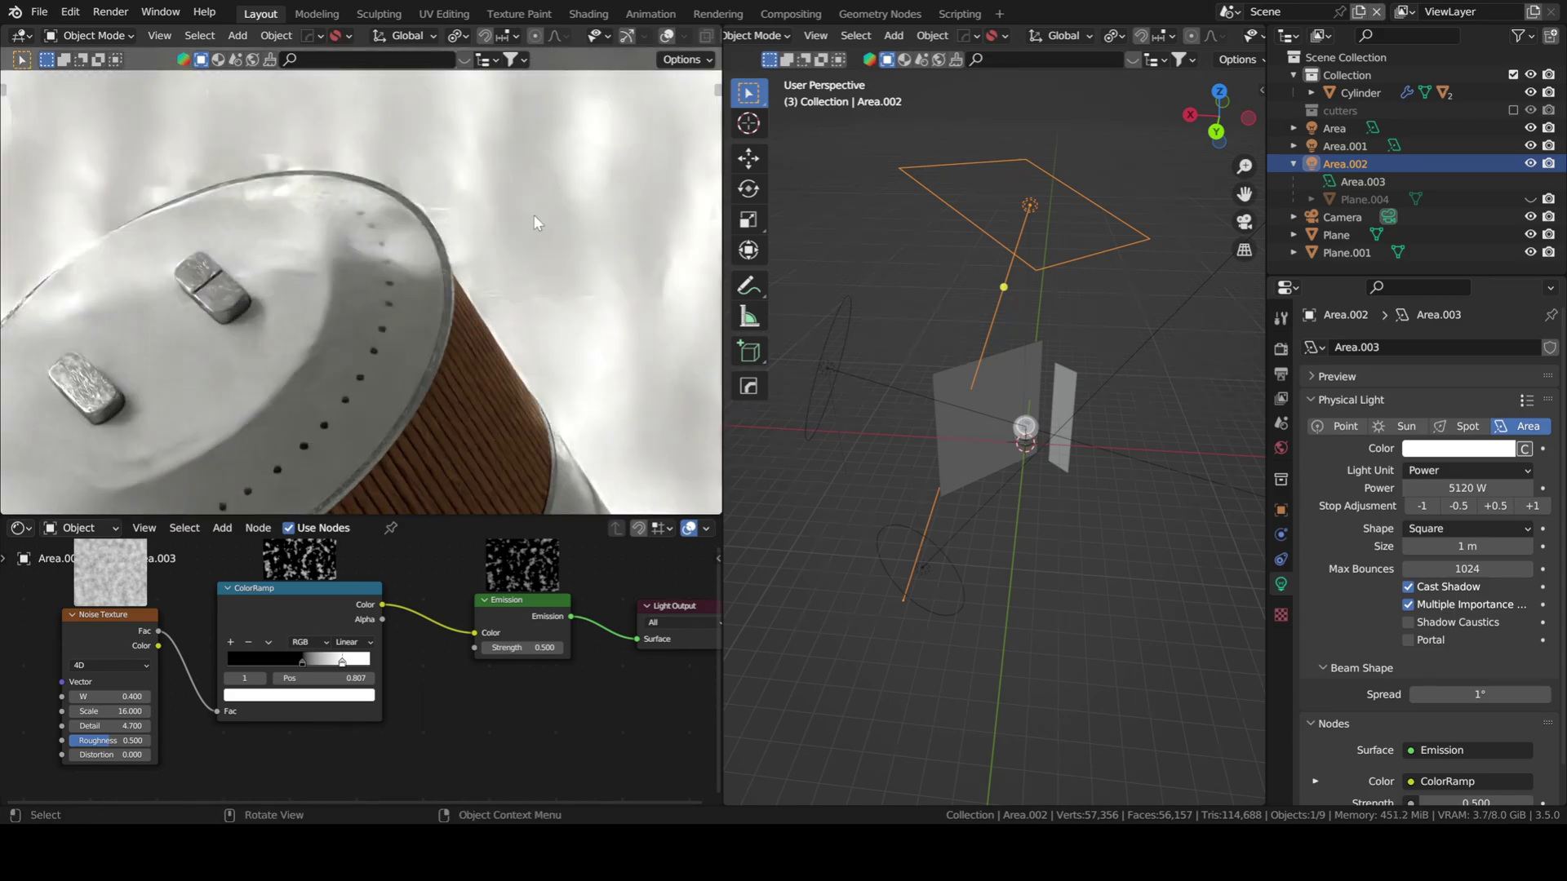
pyautogui.doubleClick(110, 696)
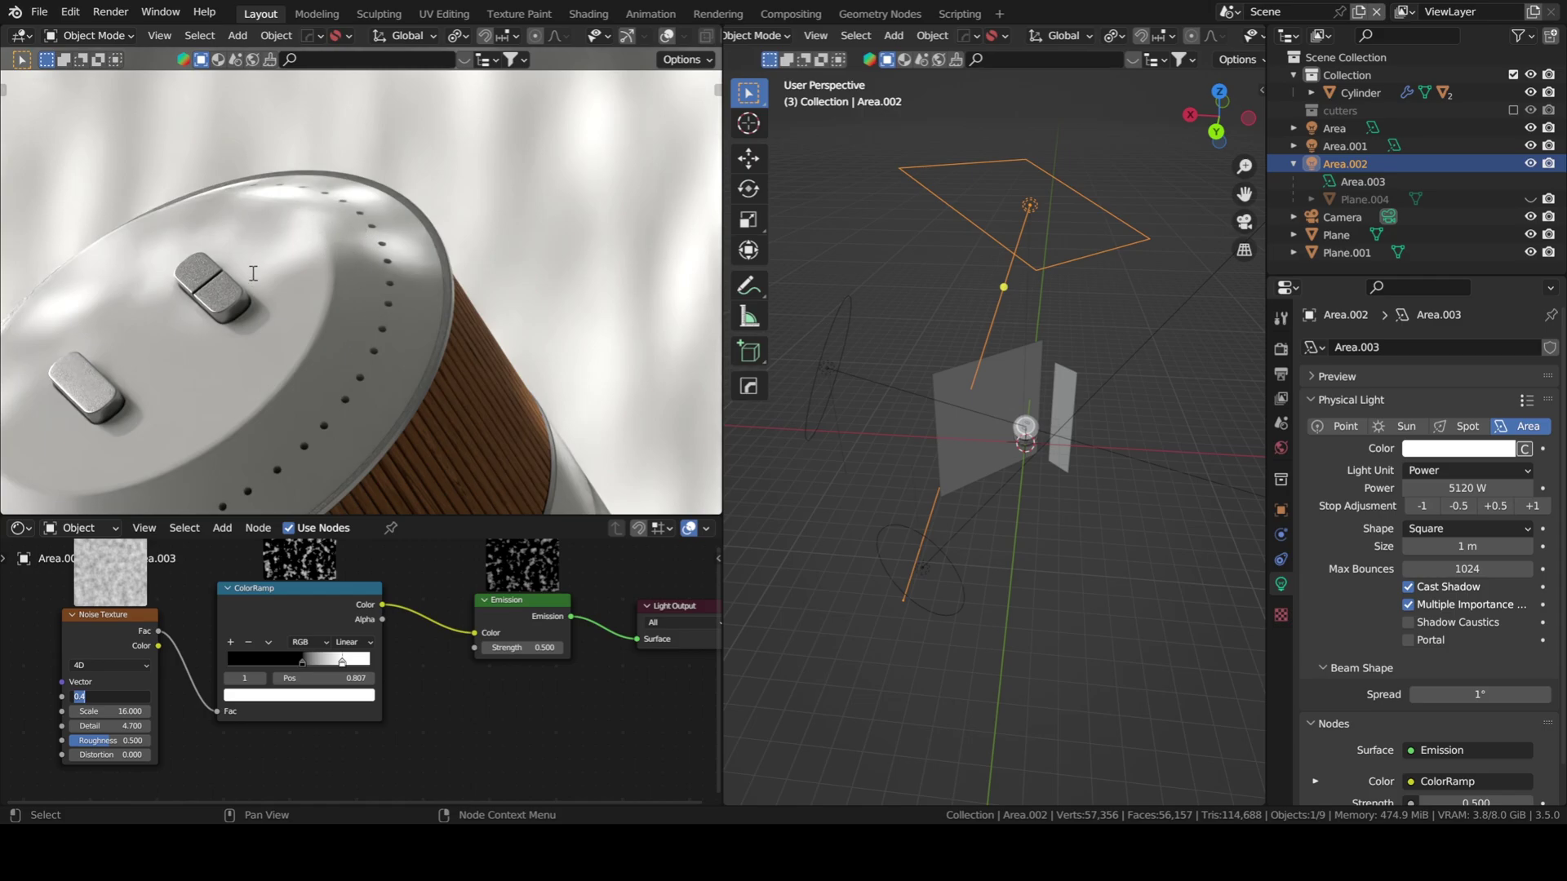
pyautogui.click(109, 702)
pyautogui.press('Return')
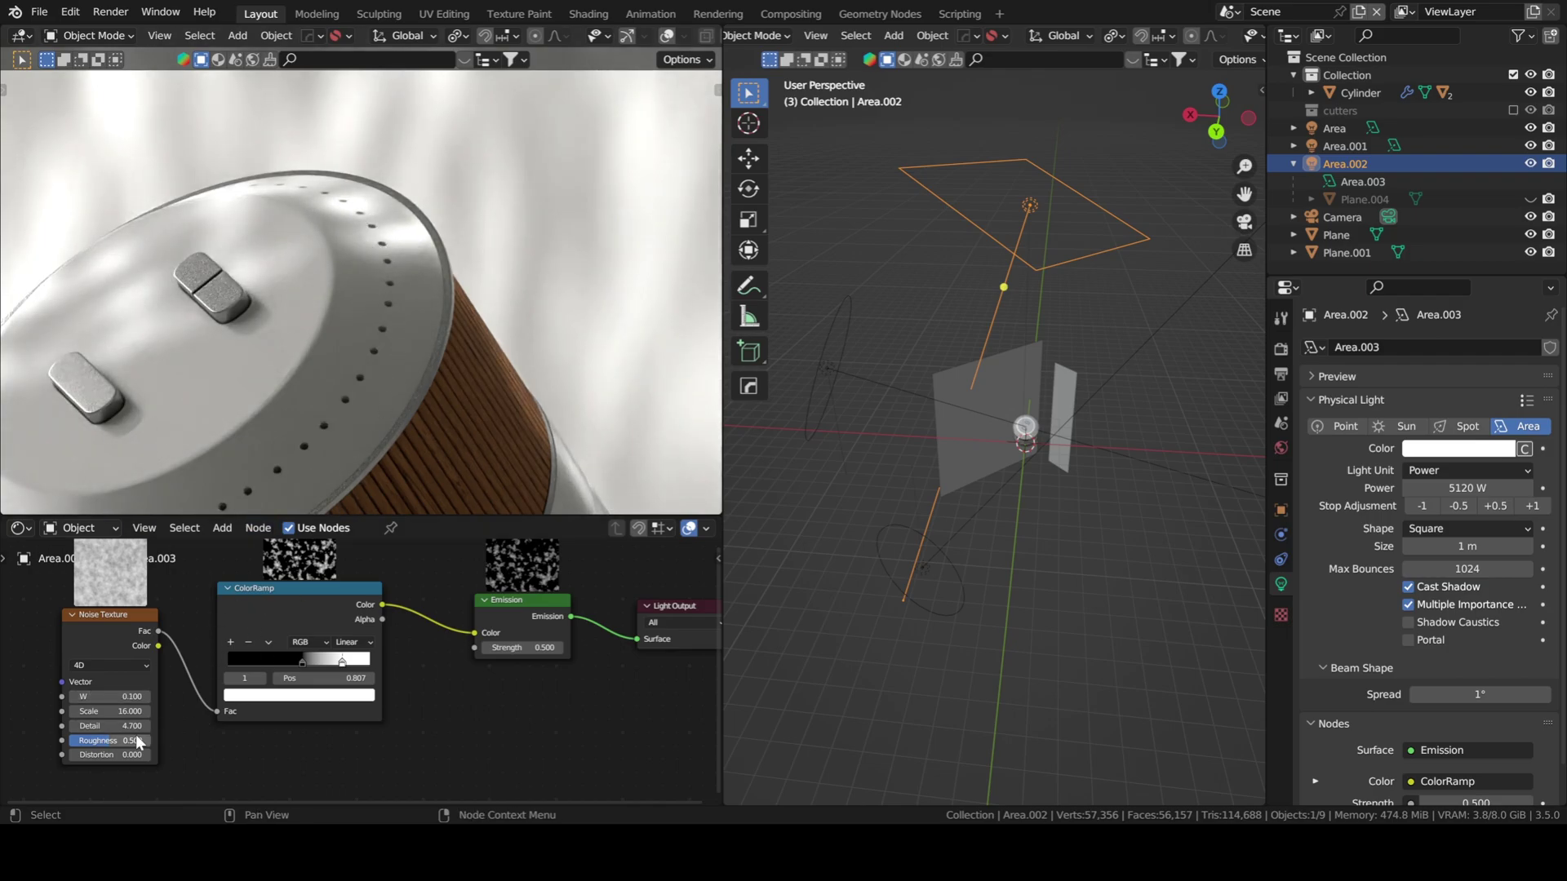
pyautogui.moveTo(178, 744); pyautogui.dragTo(156, 719, button='middle')
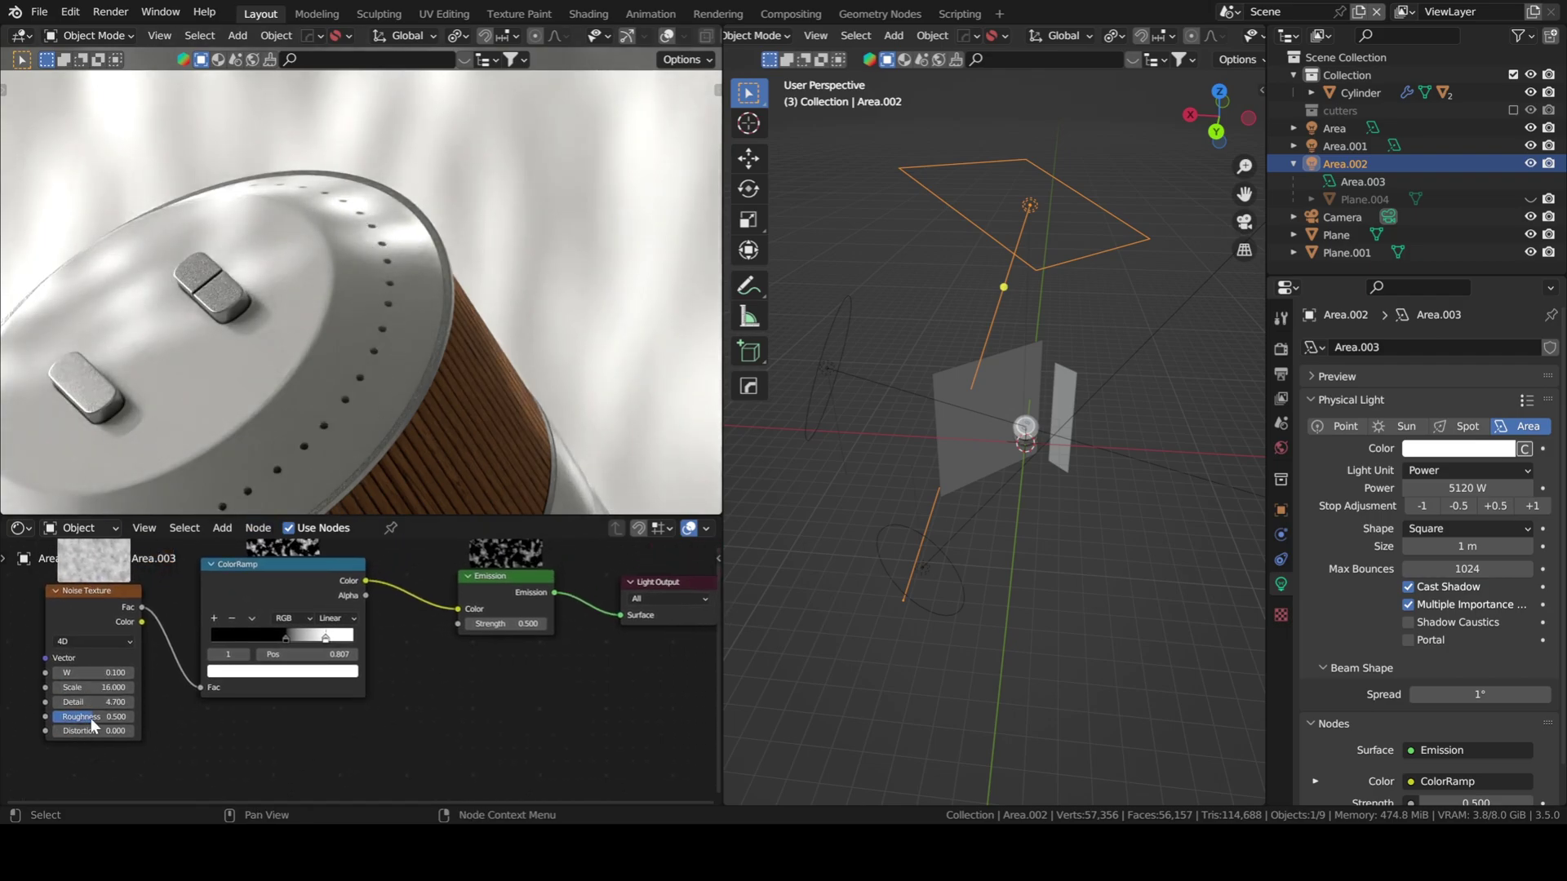
# - Check the dappled shadows by toggling the left viewport into and out of camera view
pyautogui.press('KP_0')
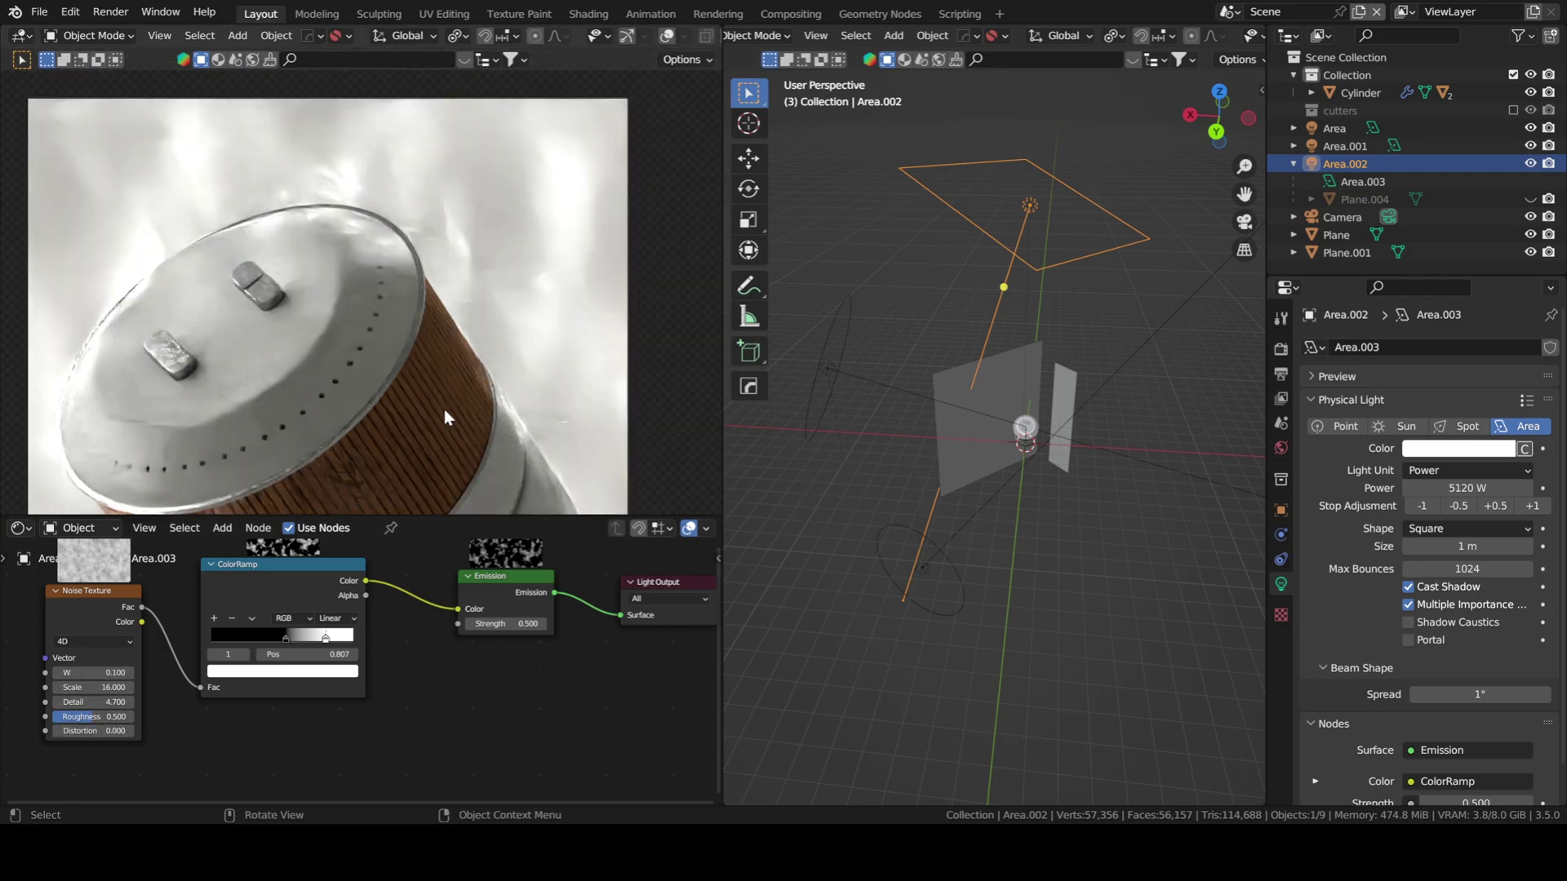
pyautogui.press('KP_0')
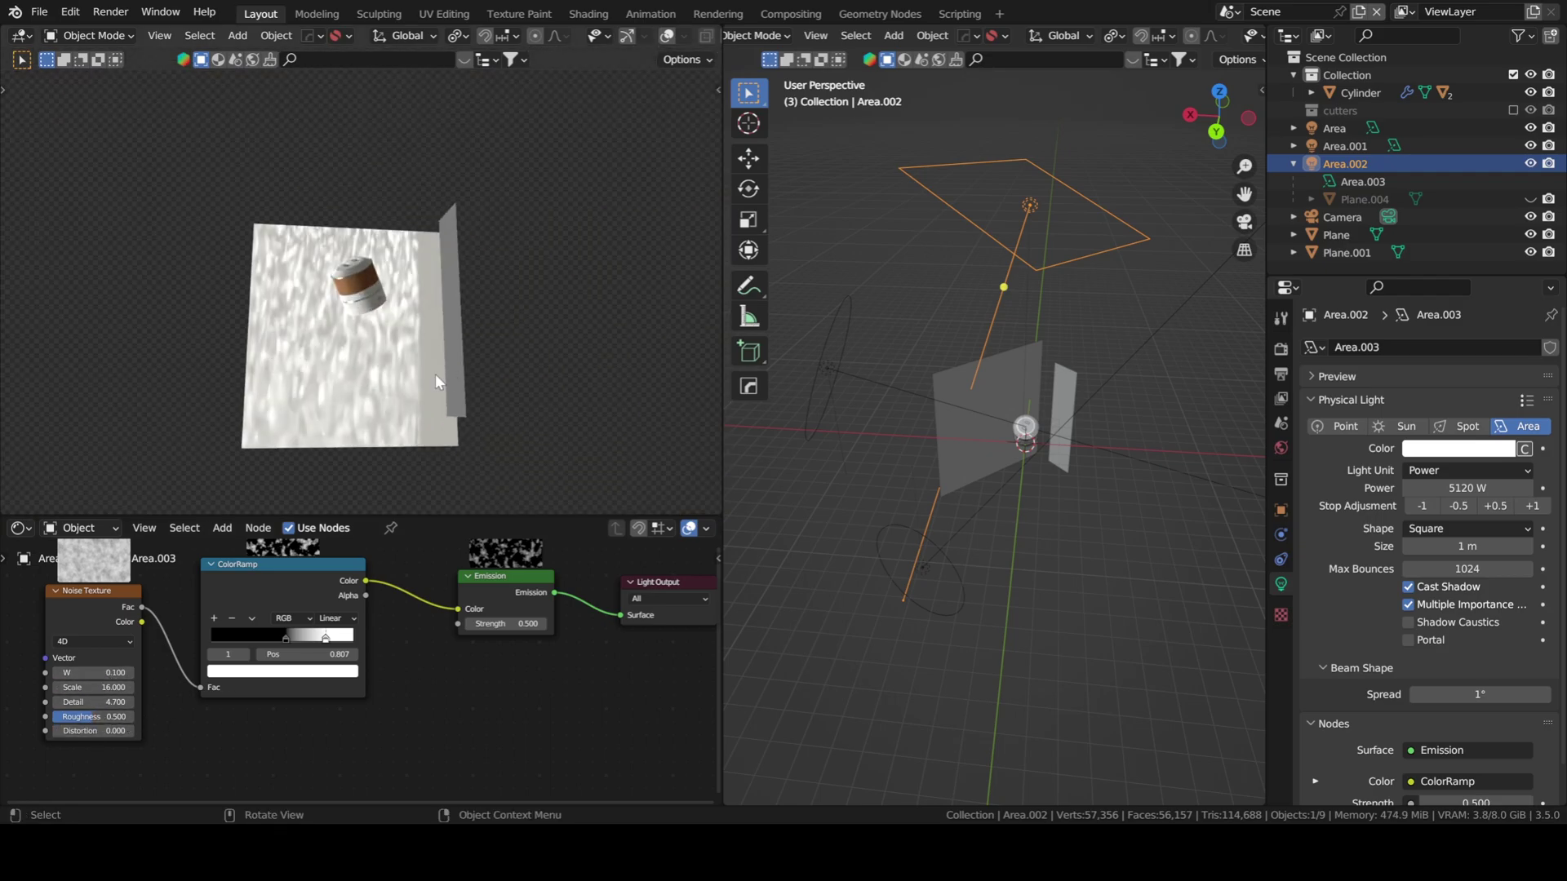
pyautogui.press('KP_0')
# - Switch the right viewport to Rendered shading, reframe the camera on the logo side, and recentre the view
pyautogui.scroll(-5, 1216, 45)
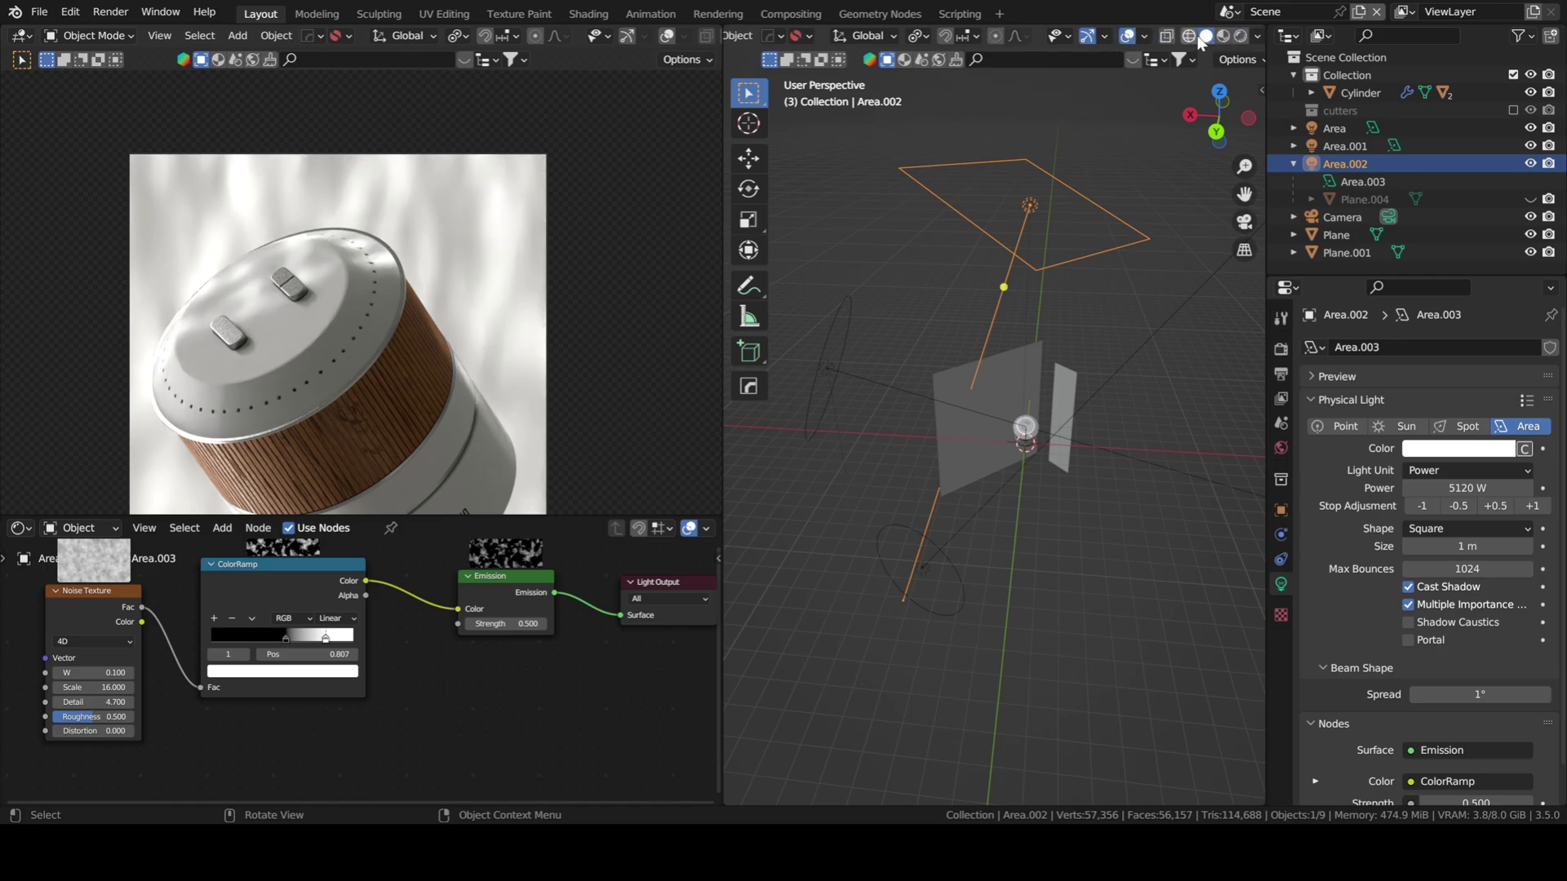
pyautogui.click(1233, 36)
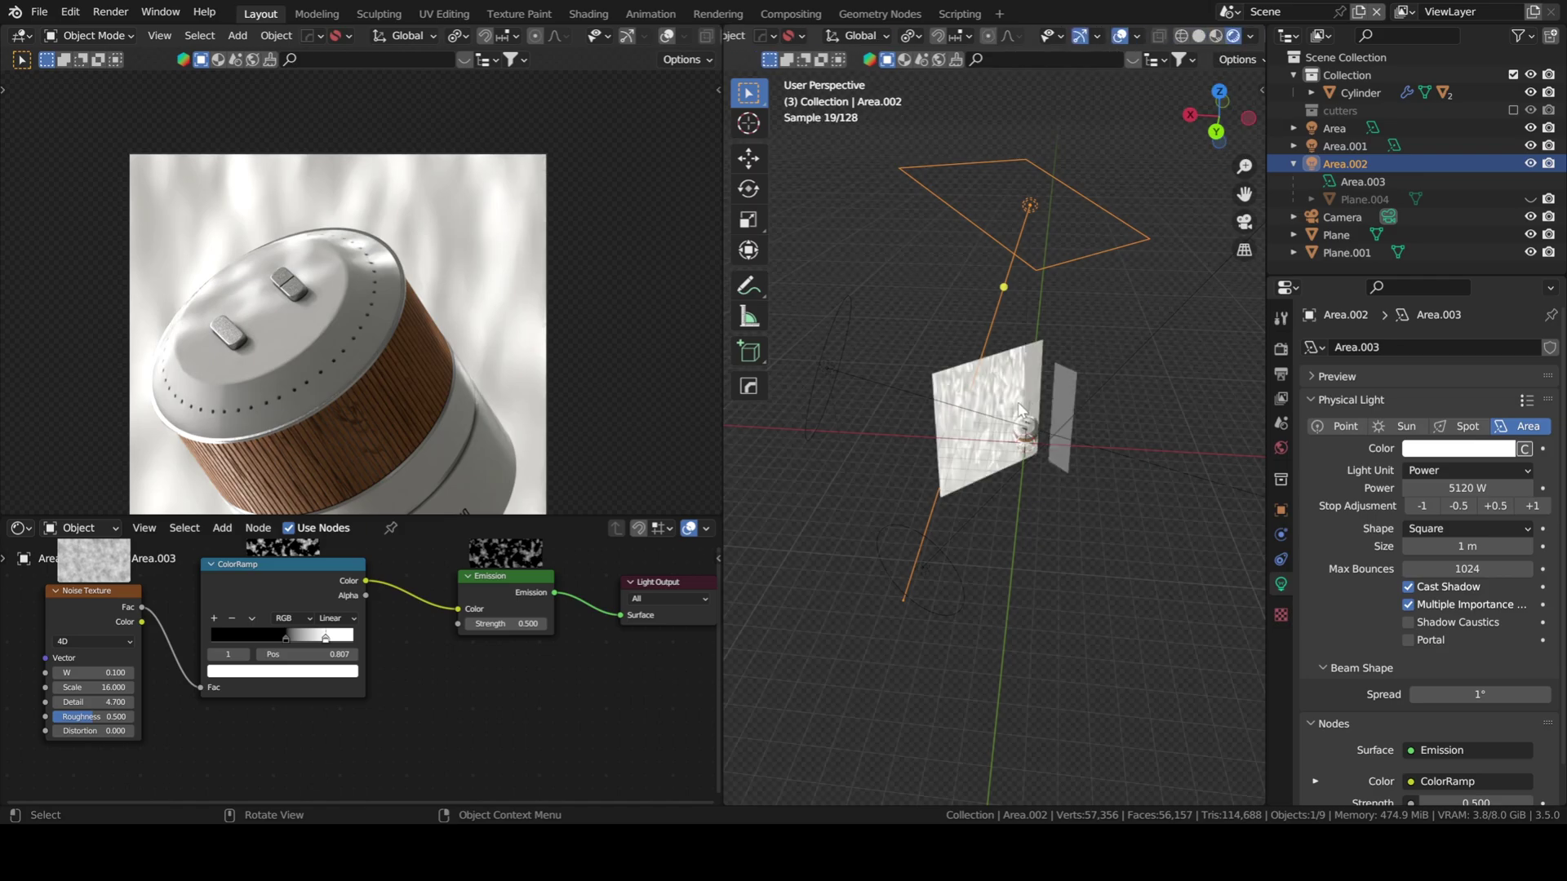
pyautogui.scroll(5, 1009, 433)
pyautogui.scroll(-3, 1025, 336)
pyautogui.scroll(-5, 1056, 379)
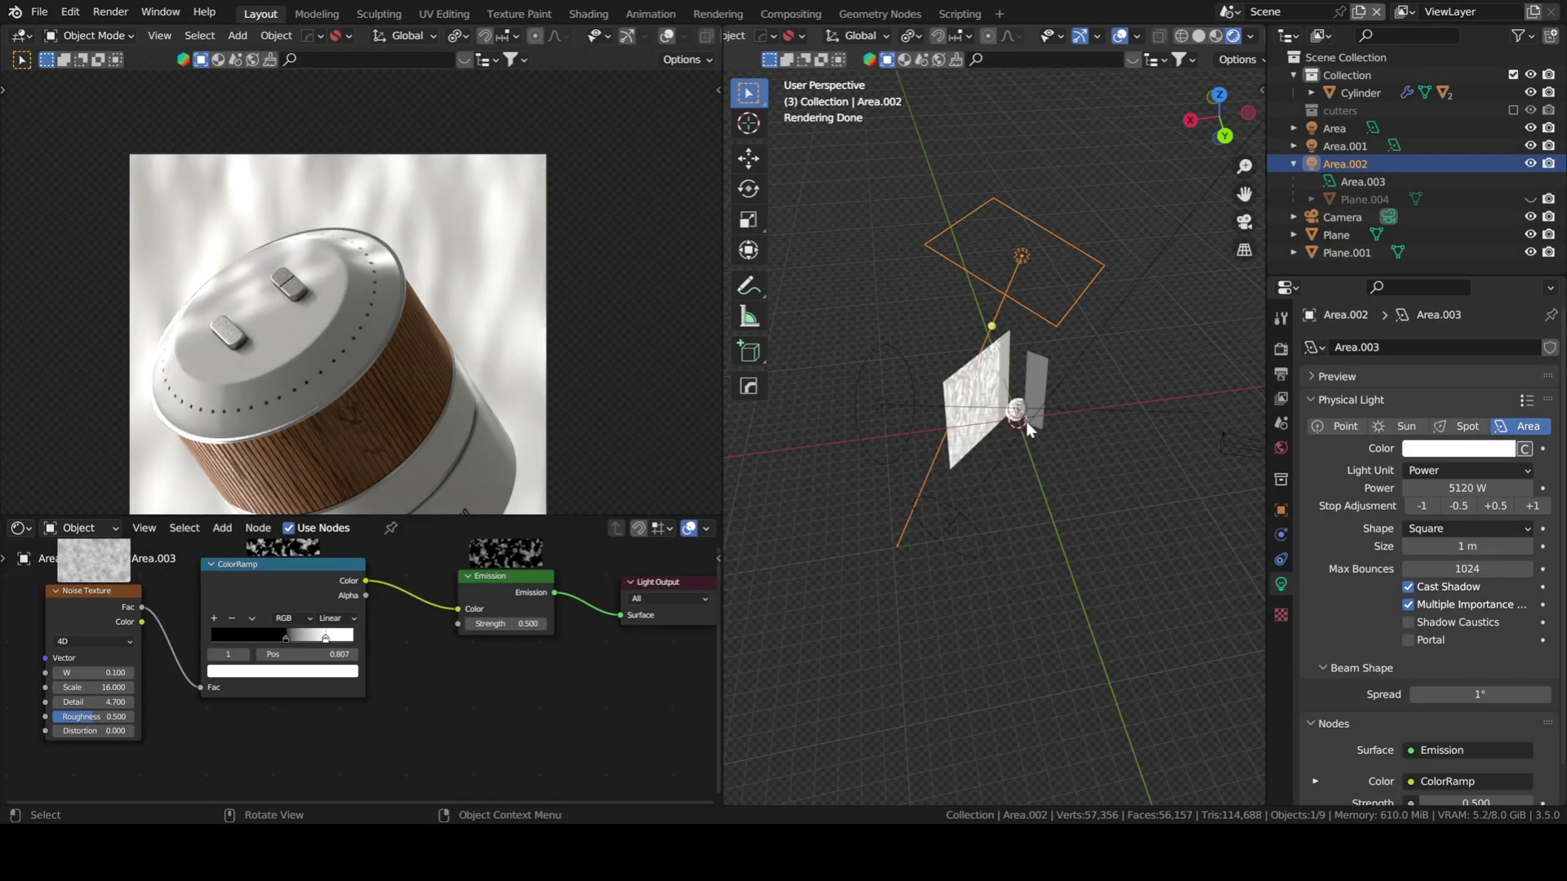
pyautogui.moveTo(408, 389)
pyautogui.mouseDown(button='middle')
pyautogui.moveTo(414, 307)
pyautogui.moveTo(418, 400)
pyautogui.mouseUp(button='middle')
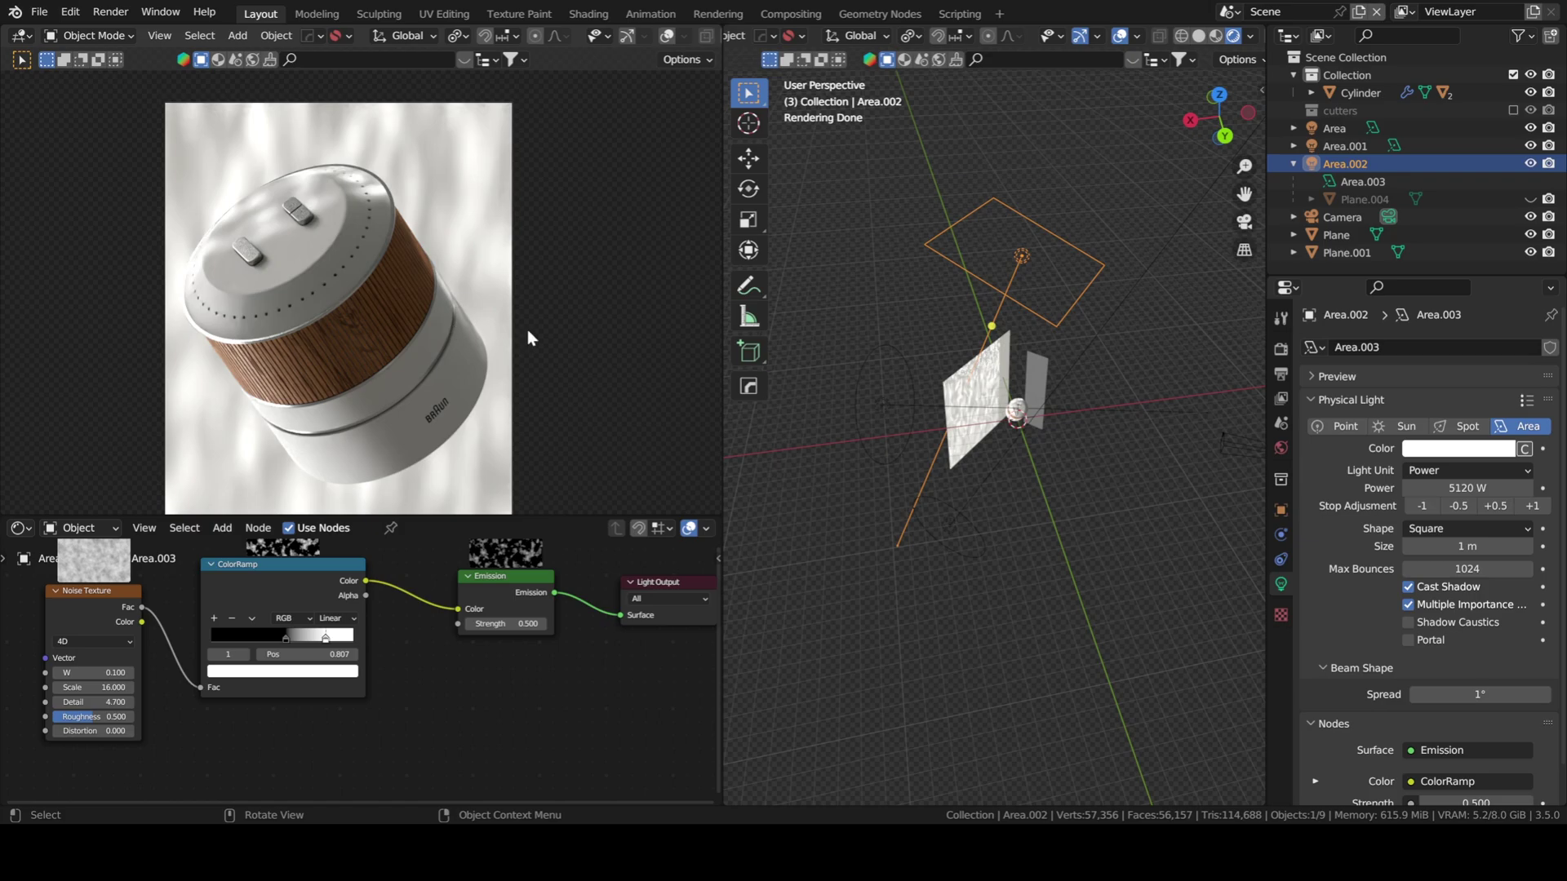
pyautogui.moveTo(1051, 389); pyautogui.dragTo(1016, 400, button='middle')
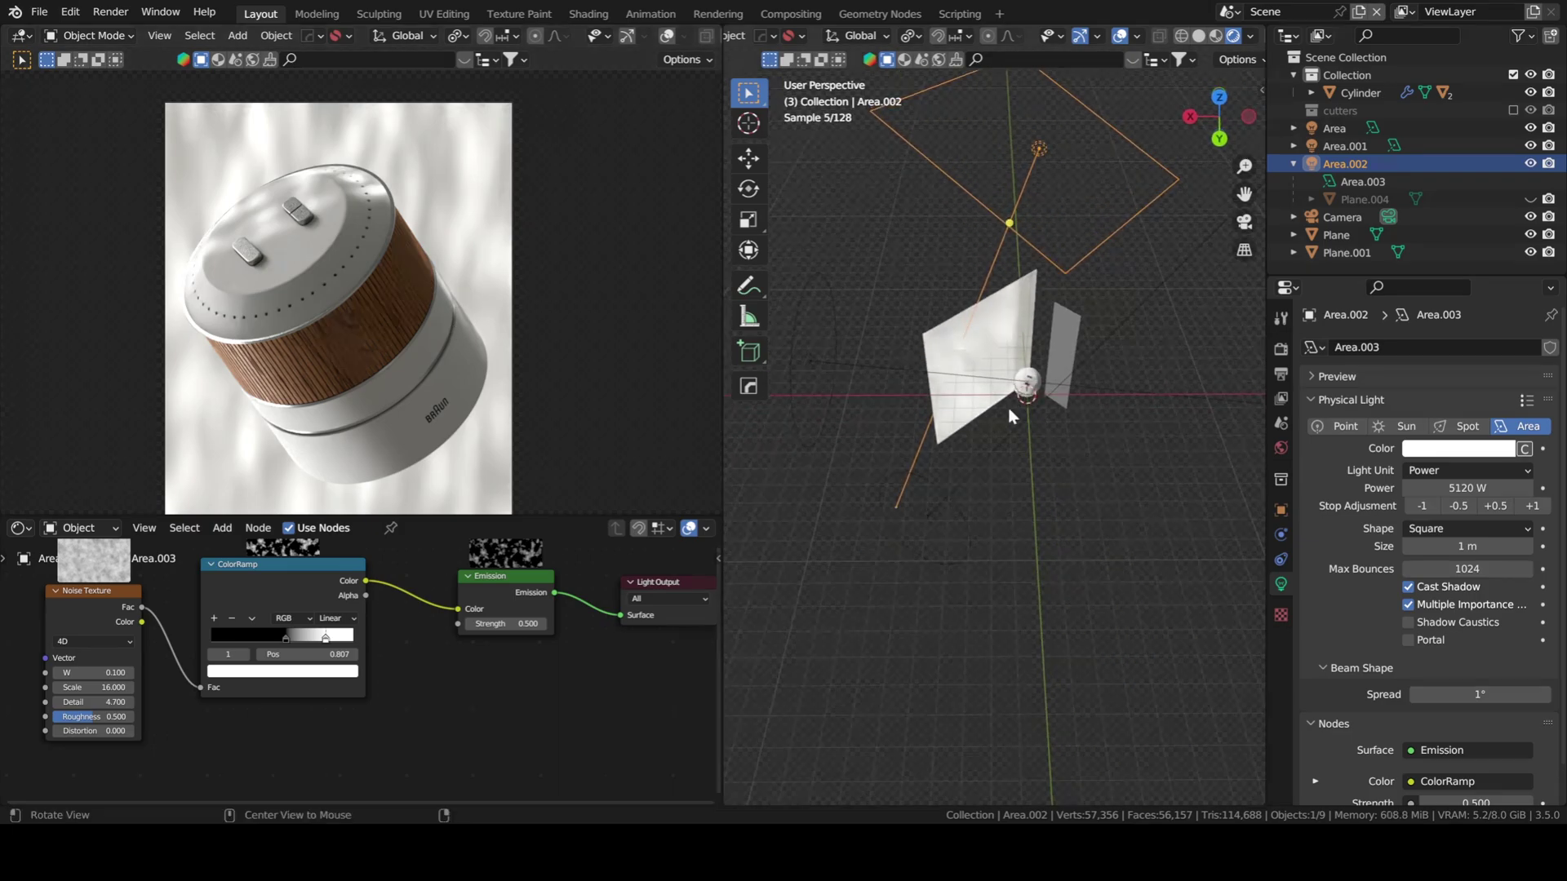
pyautogui.keyDown('alt'); pyautogui.middleClick(1009, 421); pyautogui.keyUp('alt')
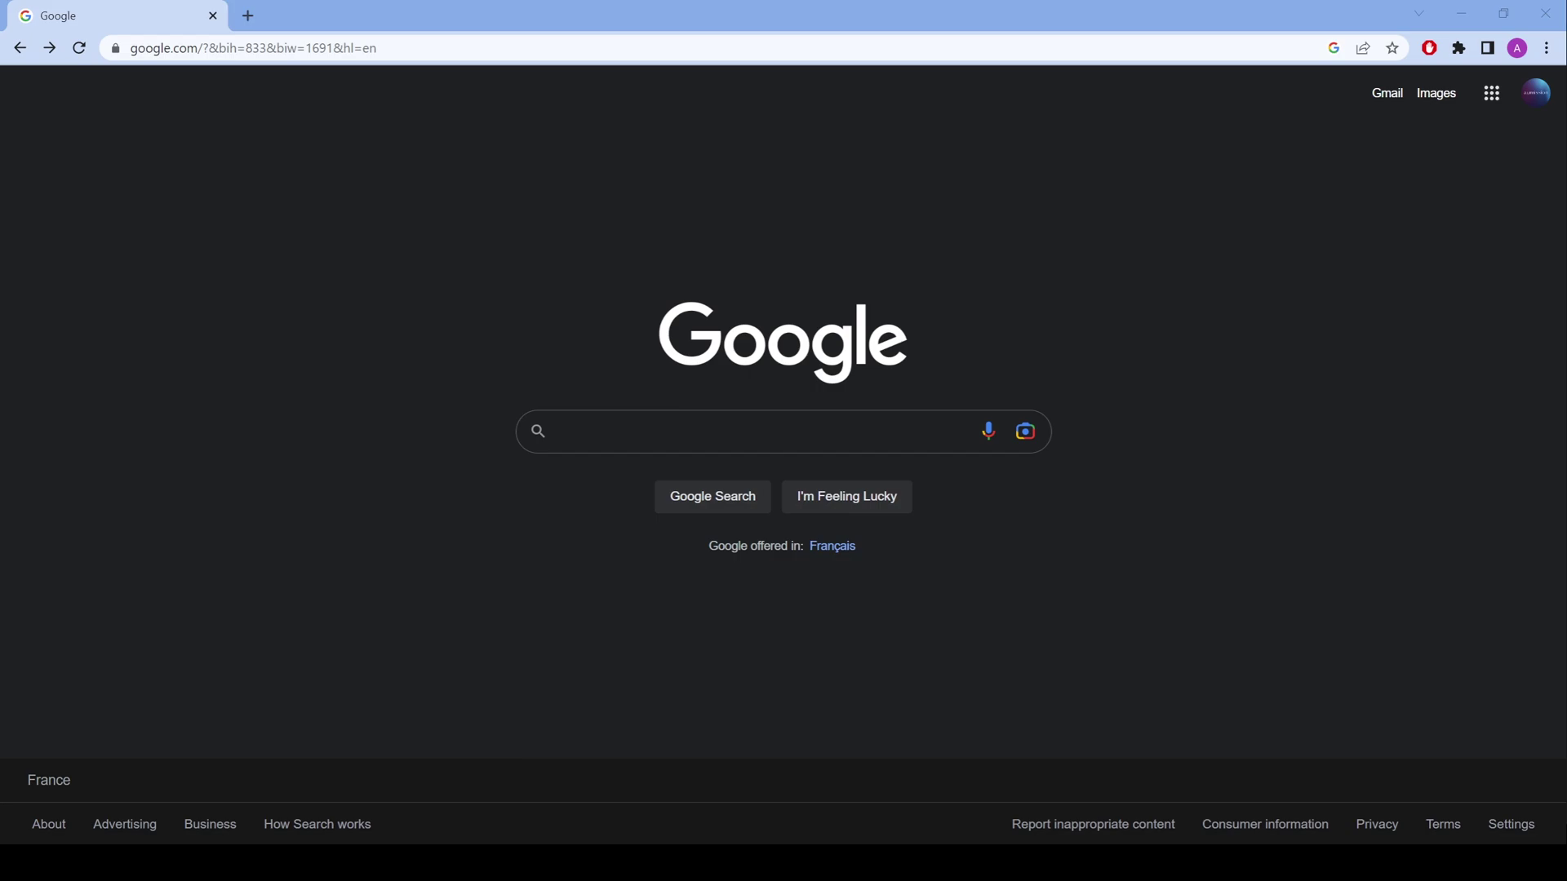
# - Search Google Images for 'leaves gobo' filtered to transparent-background images
pyautogui.click(672, 439)
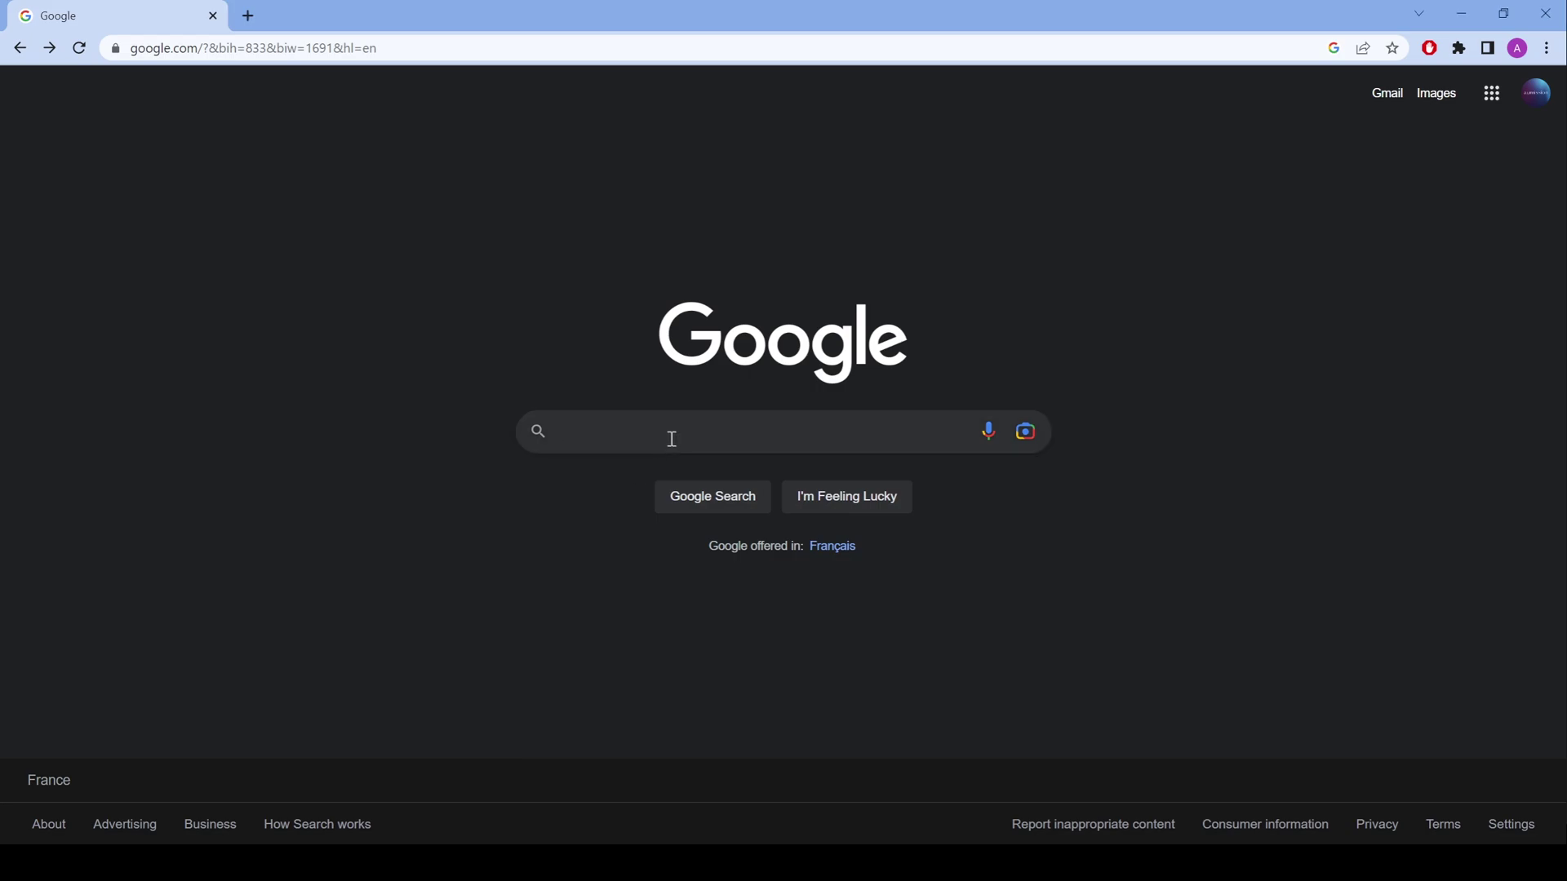
pyautogui.write('leaves gobo')
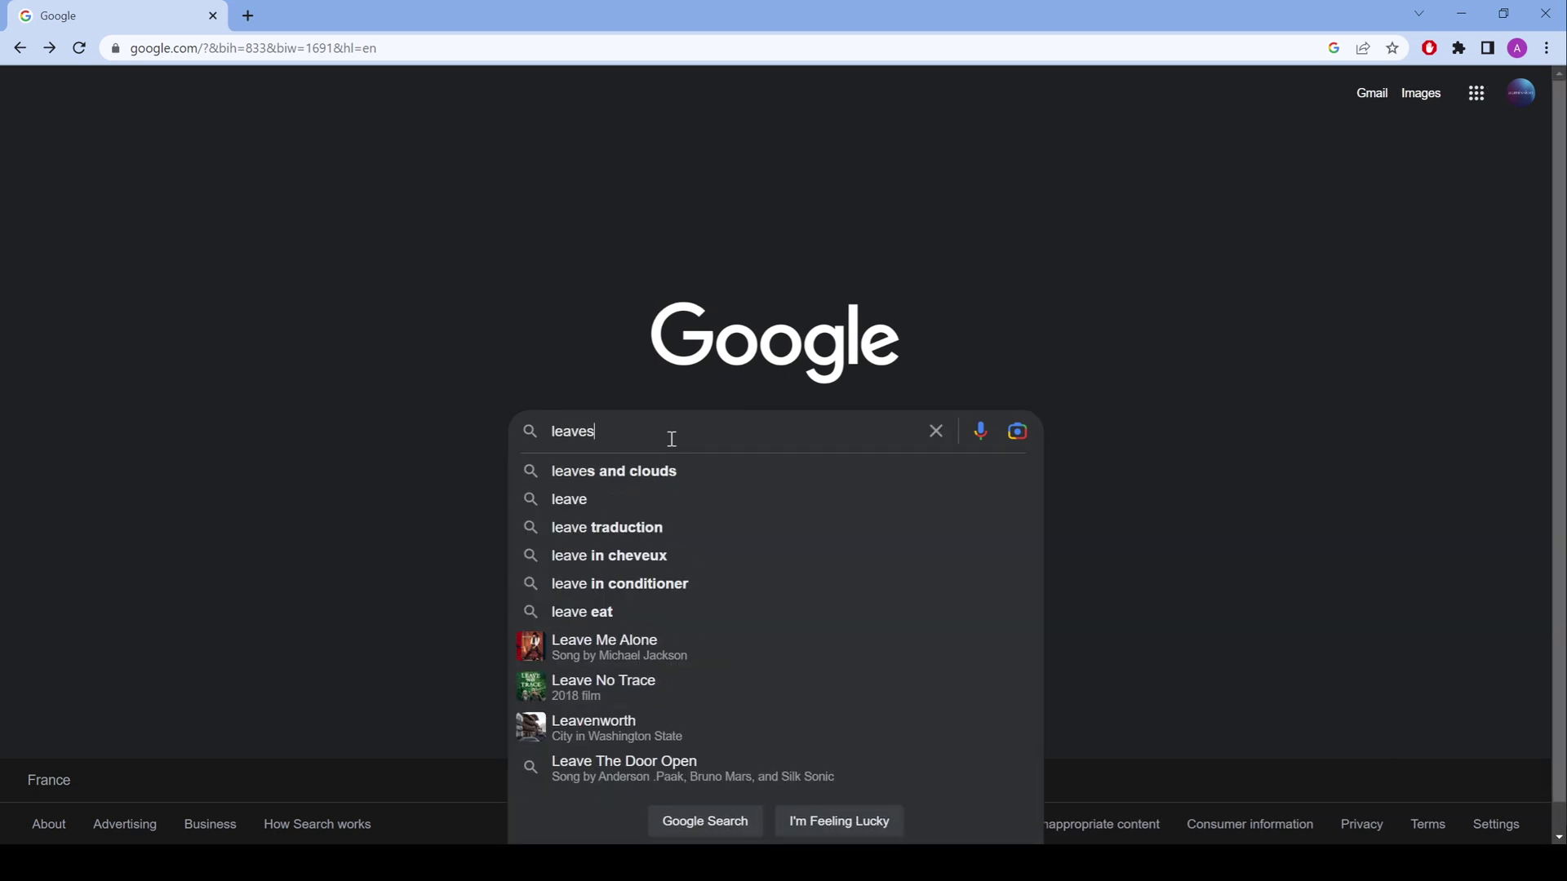
pyautogui.press('Return')
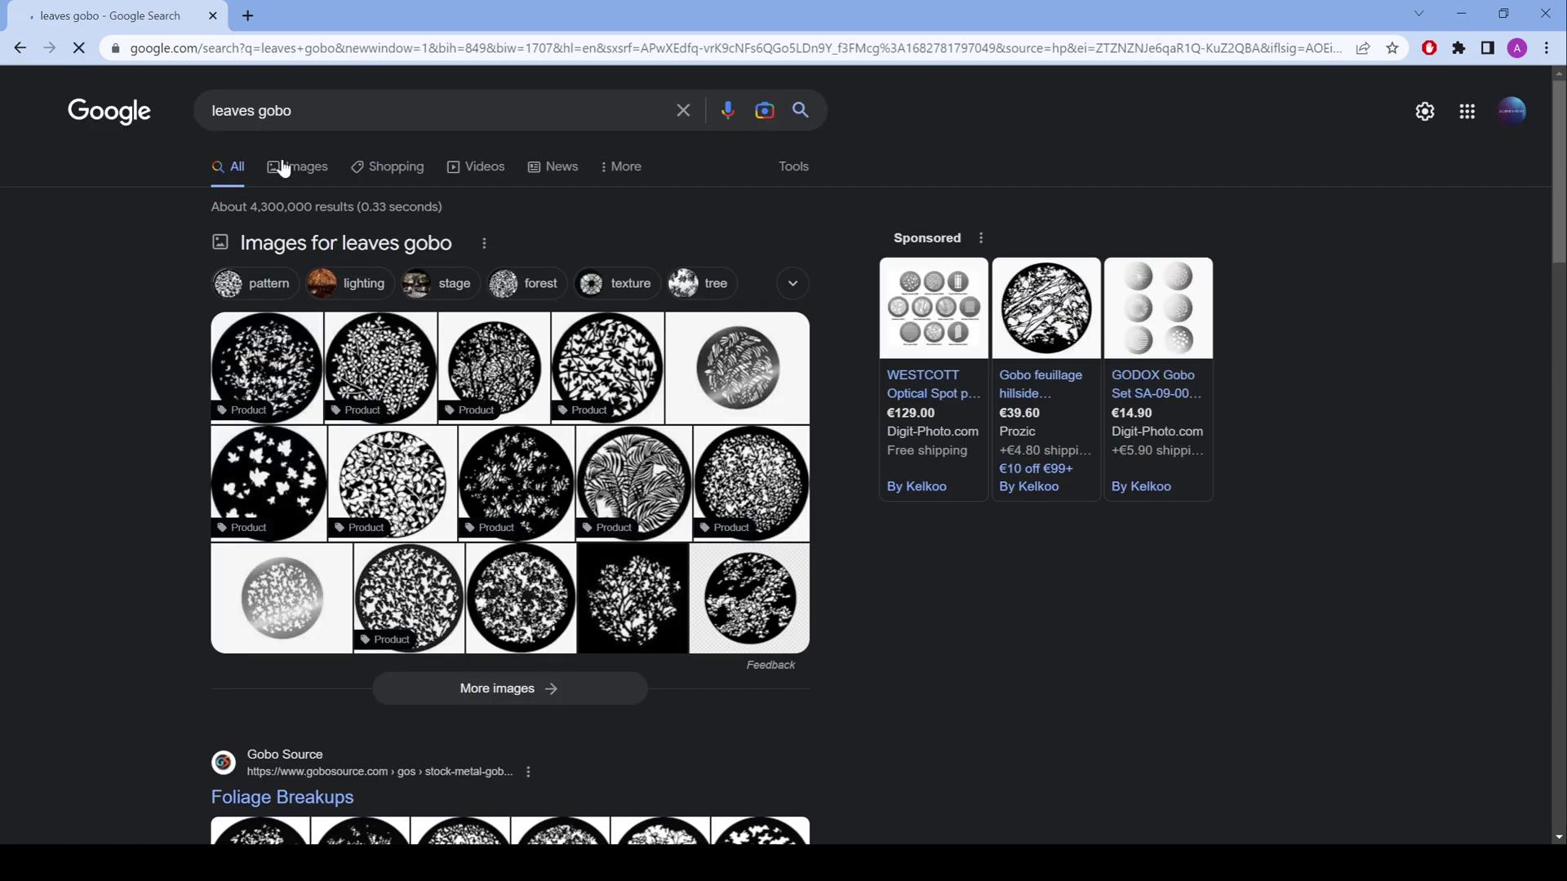
pyautogui.click(281, 167)
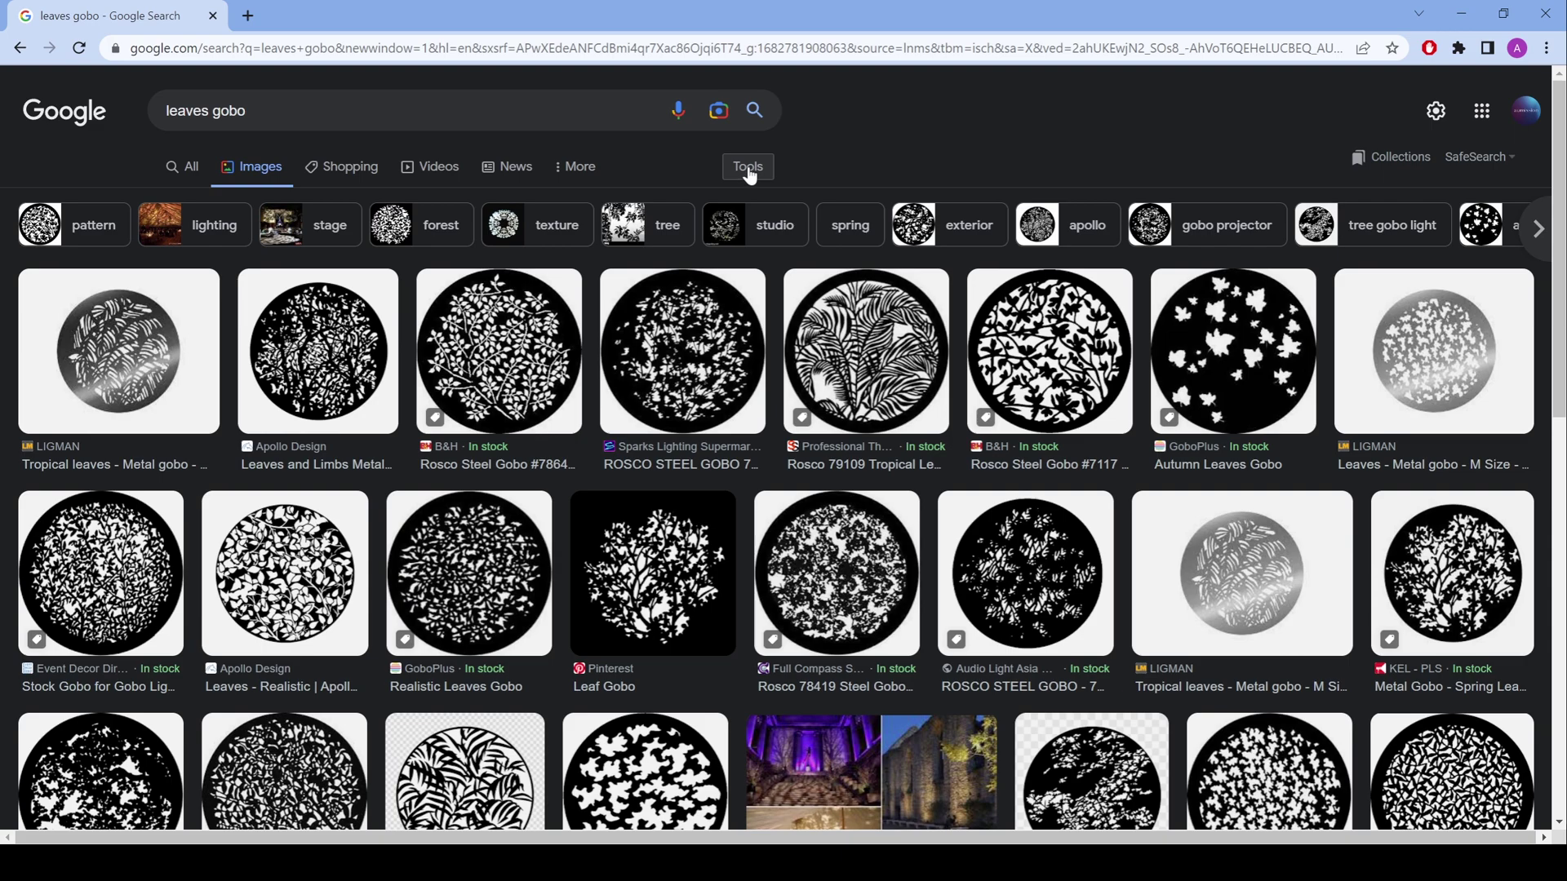
pyautogui.click(749, 175)
pyautogui.click(222, 200)
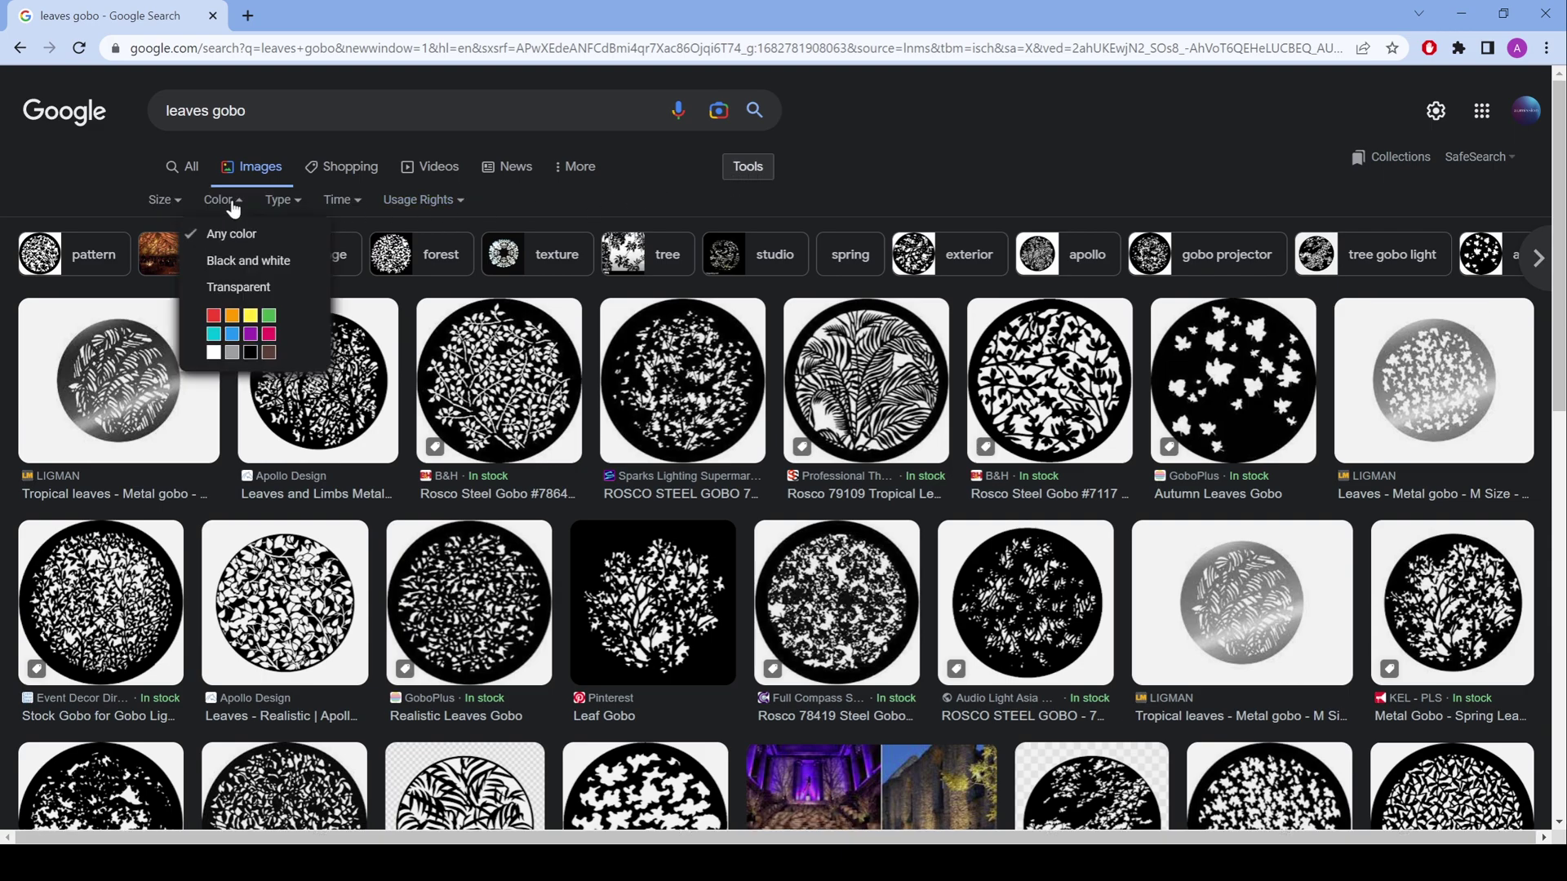
pyautogui.click(245, 290)
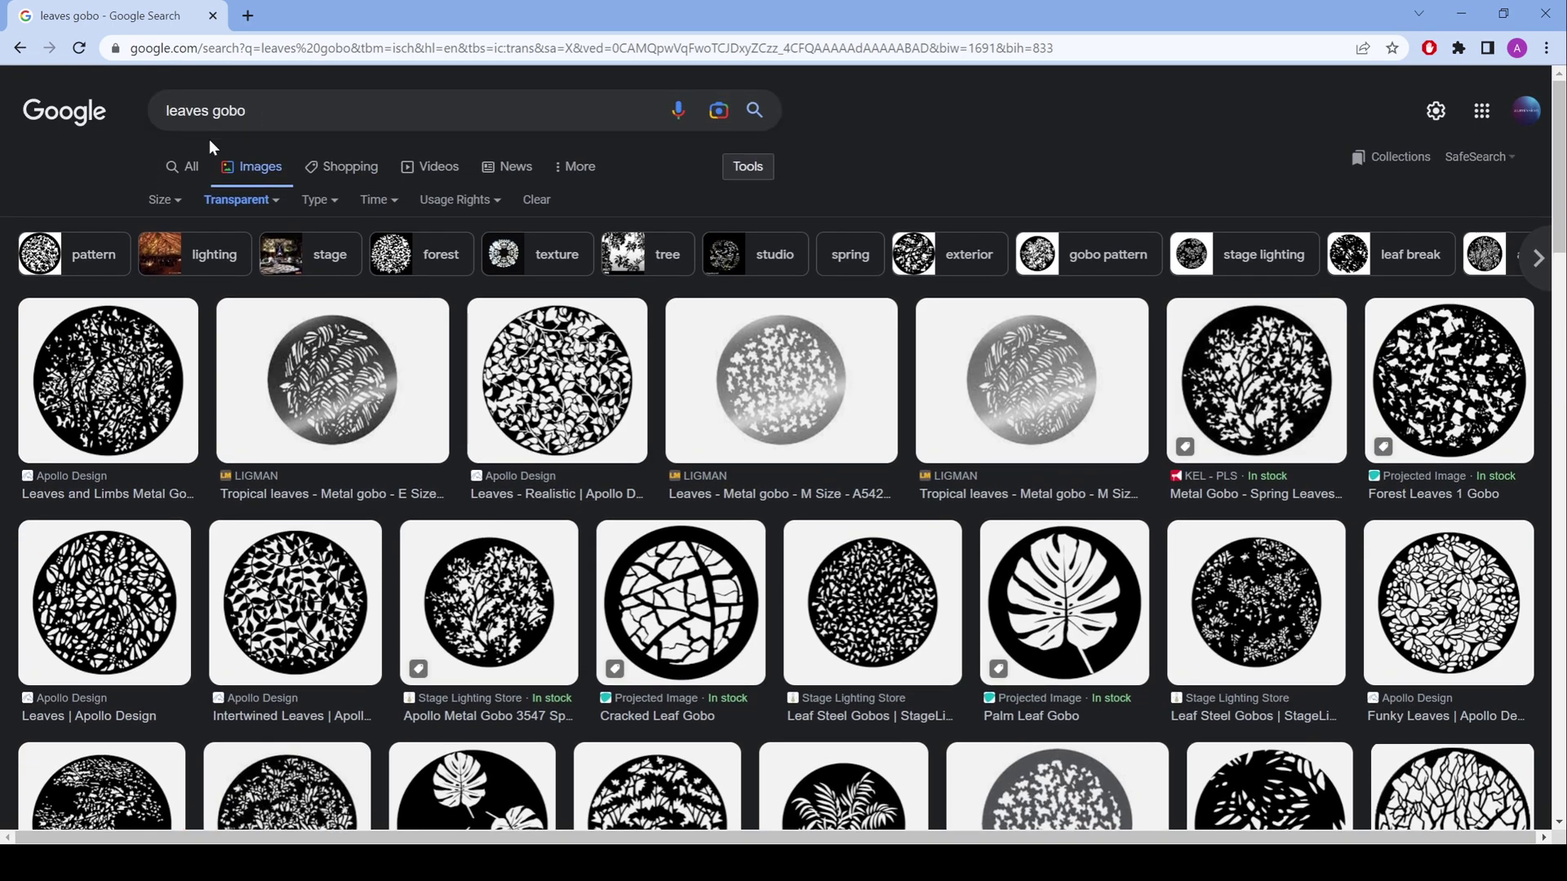
# - Change the search to 'water gobo' and browse the results
pyautogui.doubleClick(203, 115)
pyautogui.write('water')
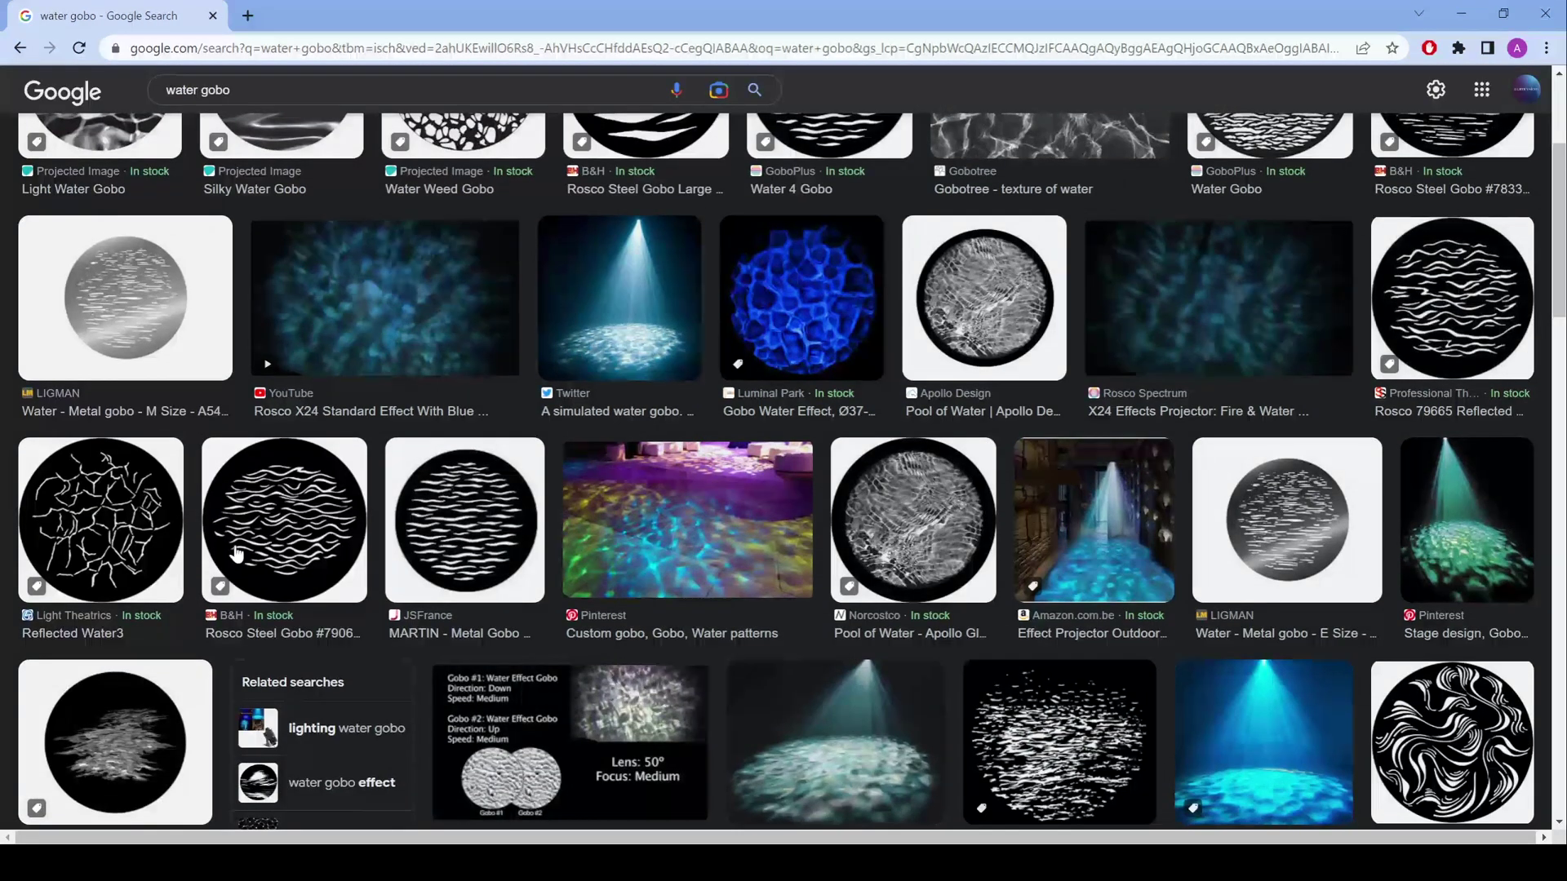
pyautogui.scroll(3, 624, 445)
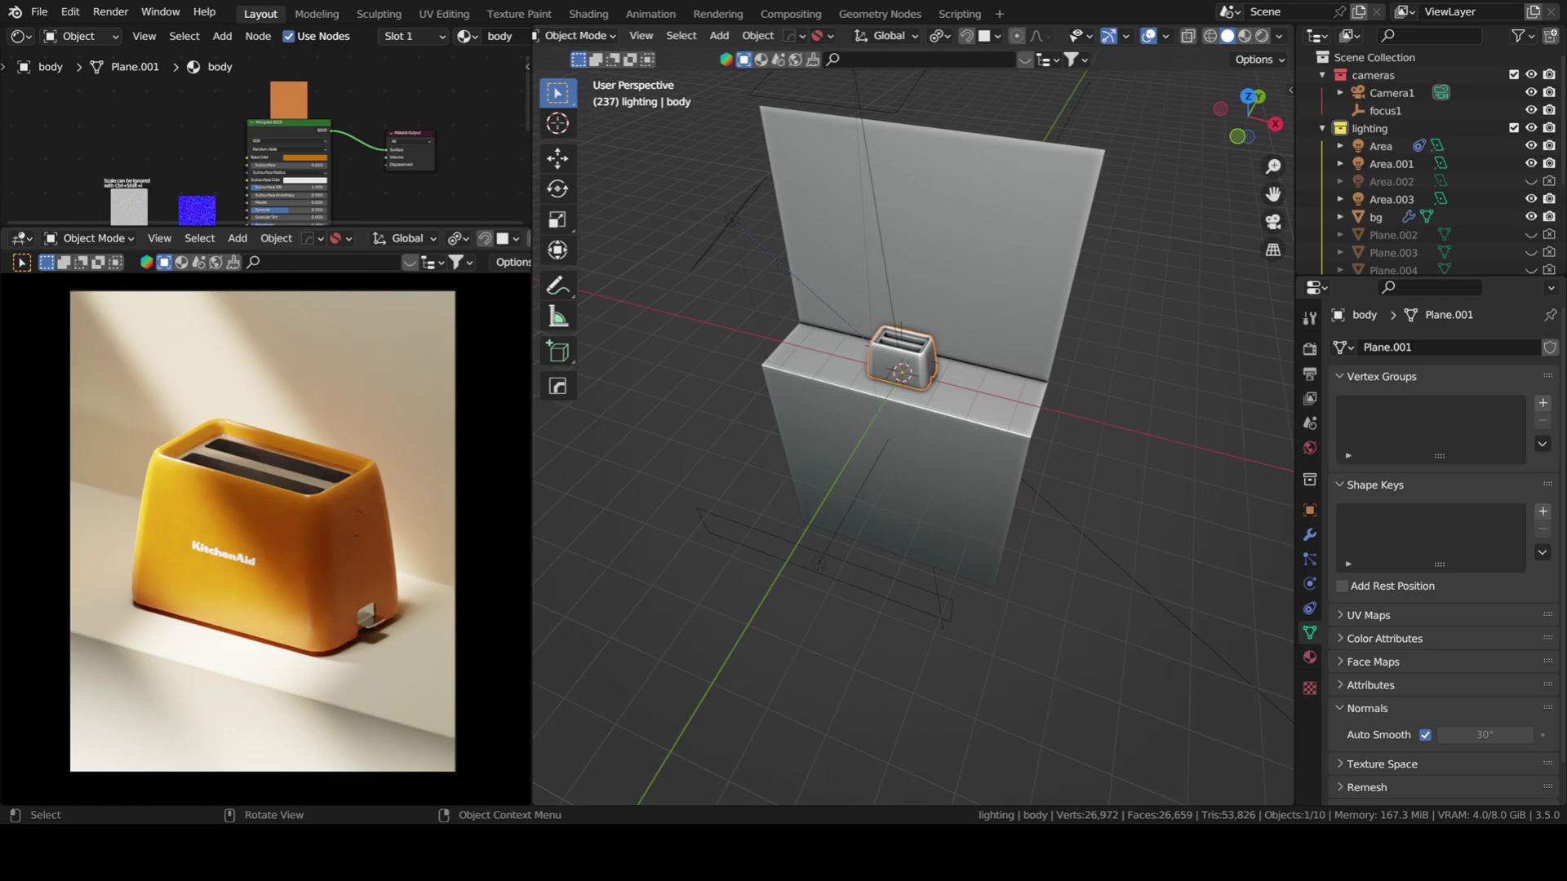
# - Select the toaster's key Area light to show its 80 W power and 7° spread
pyautogui.click(737, 224)
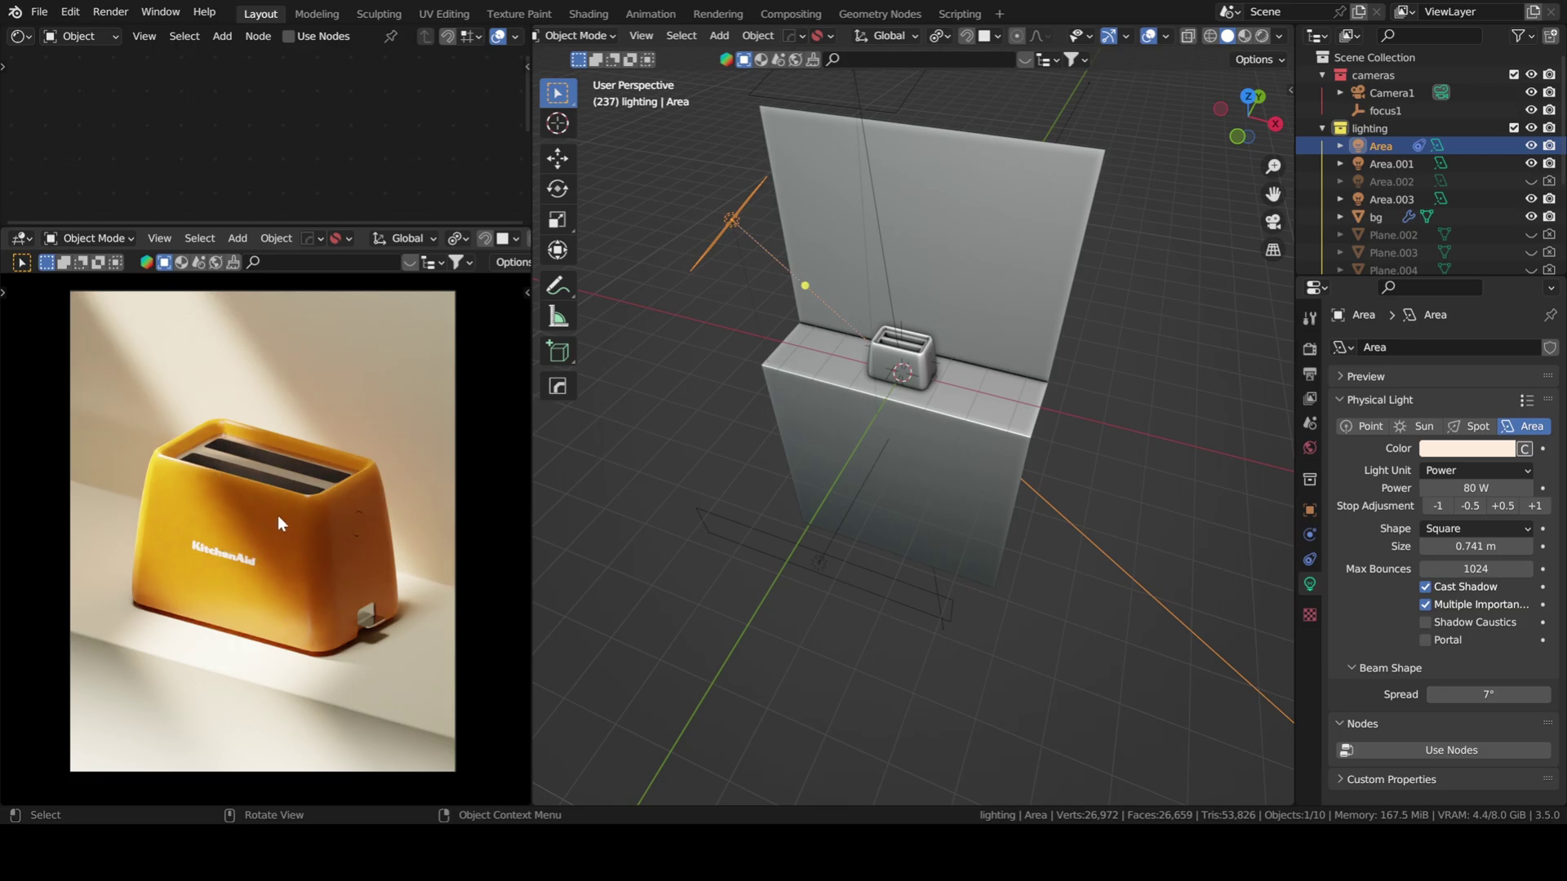
pyautogui.scroll(4, 907, 372)
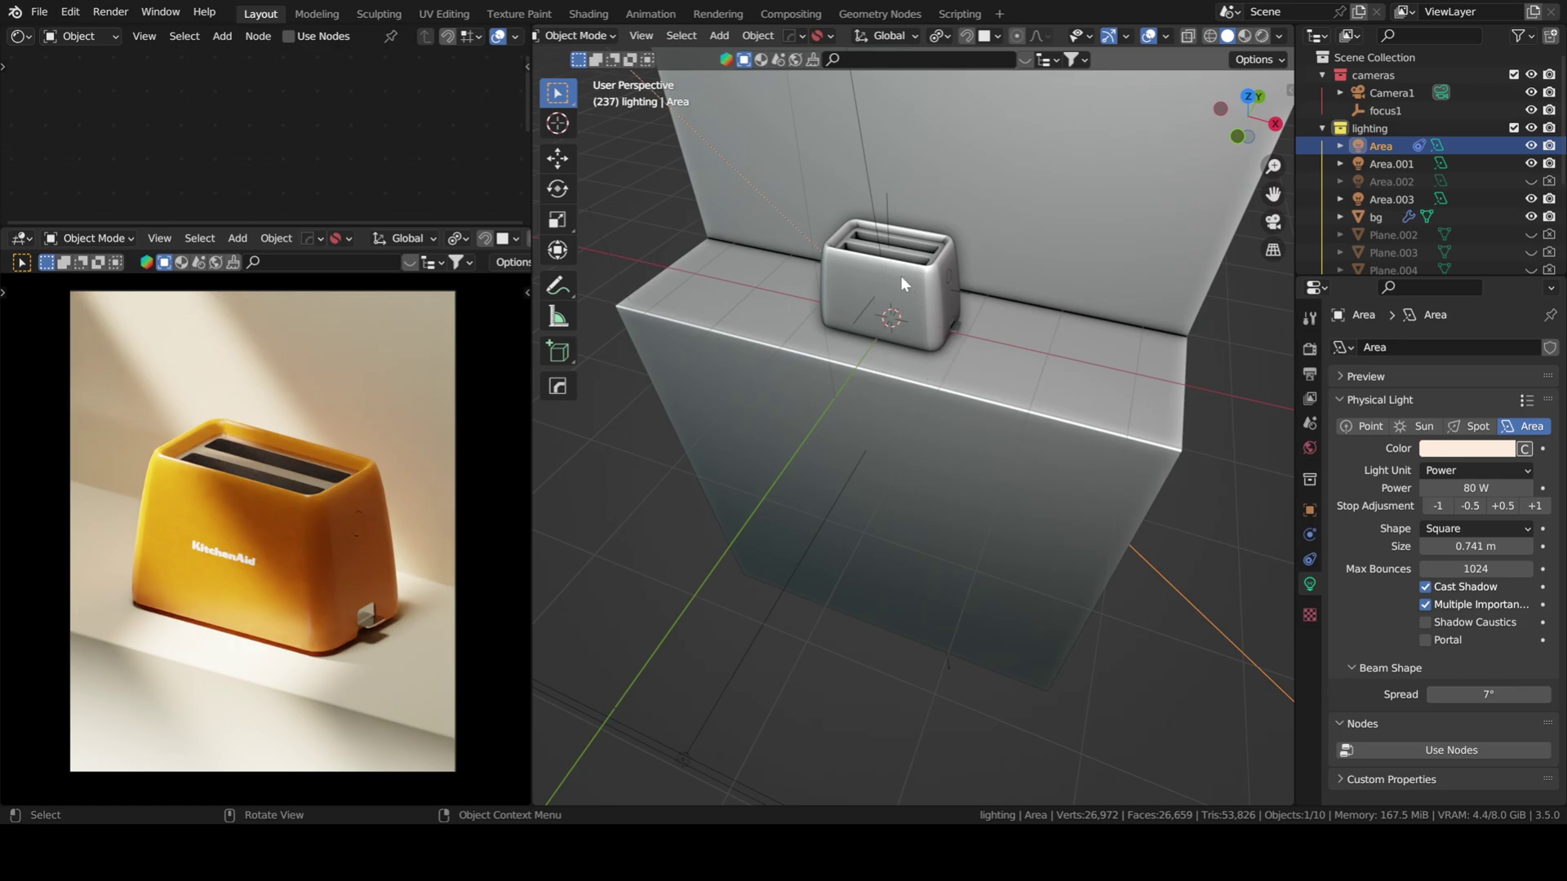
pyautogui.scroll(-6, 901, 276)
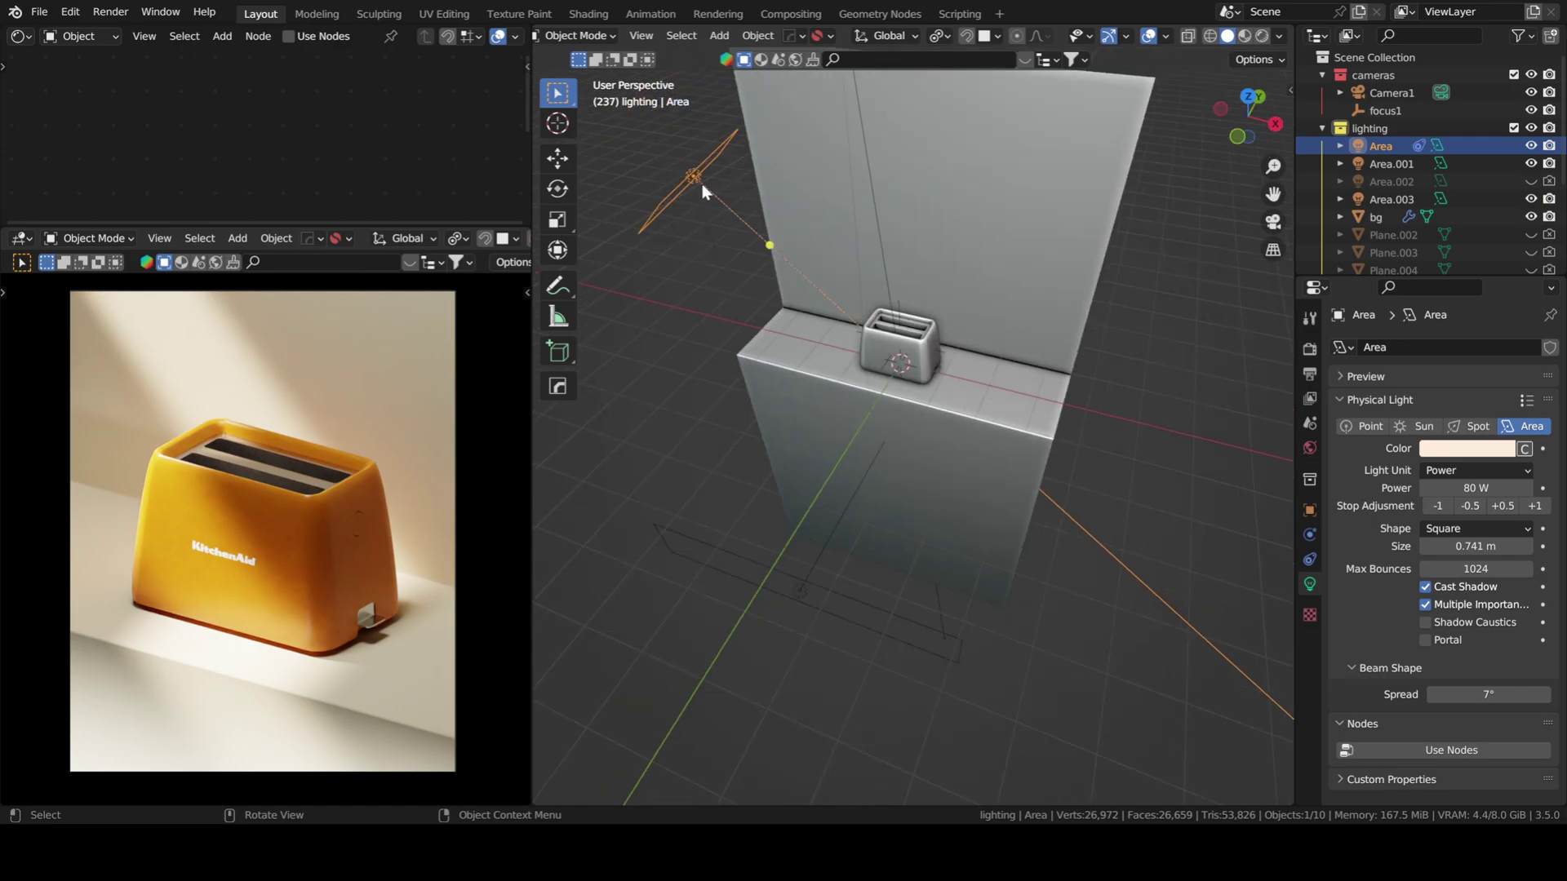
pyautogui.moveTo(702, 183); pyautogui.dragTo(829, 296, button='middle')
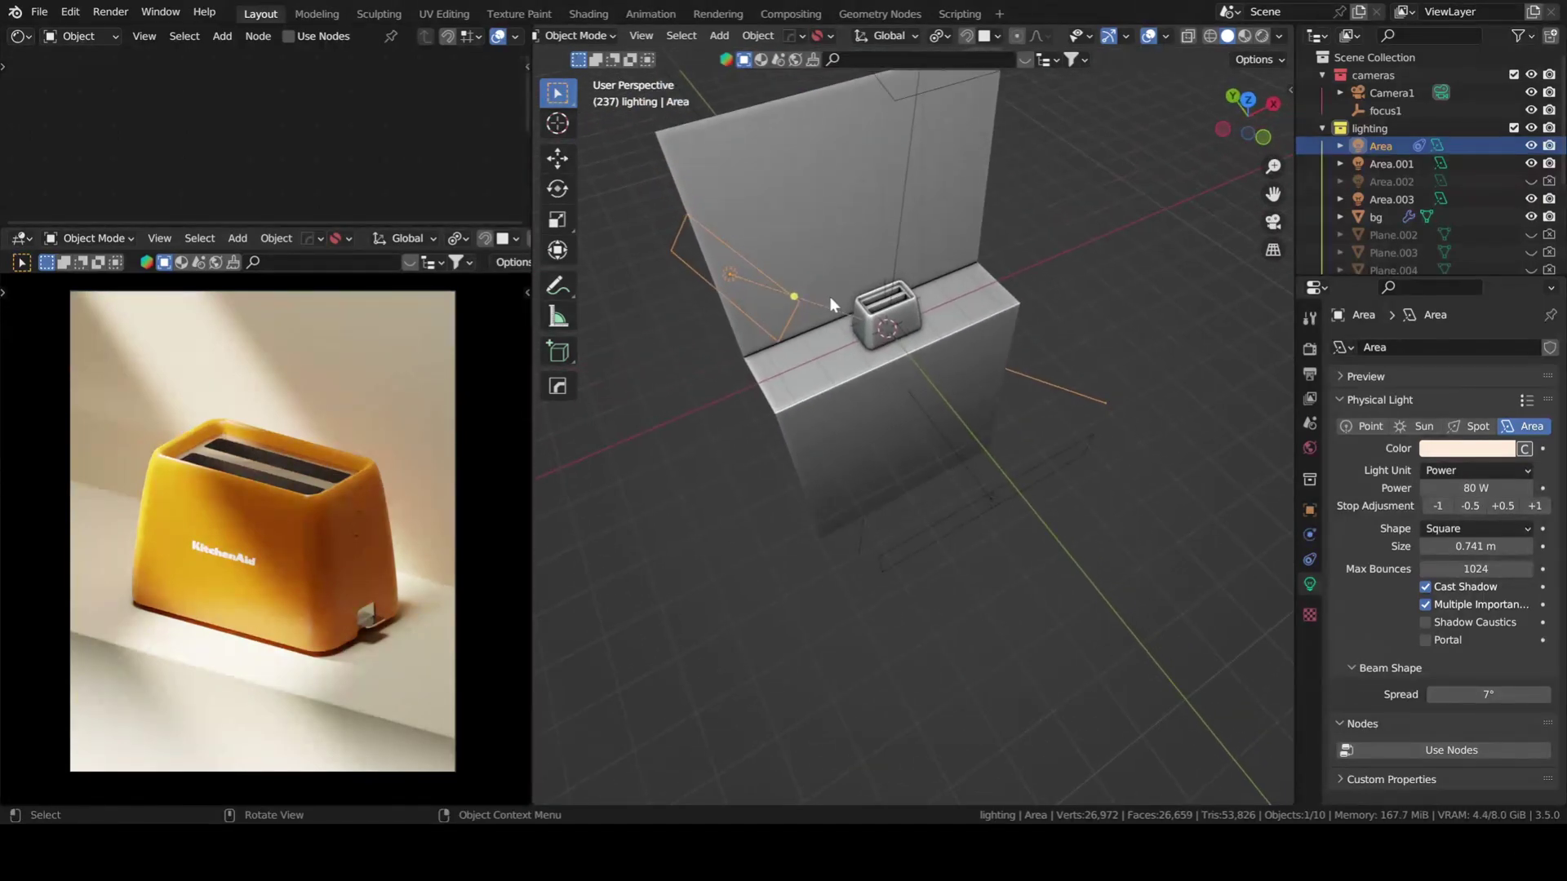
pyautogui.click(1492, 694)
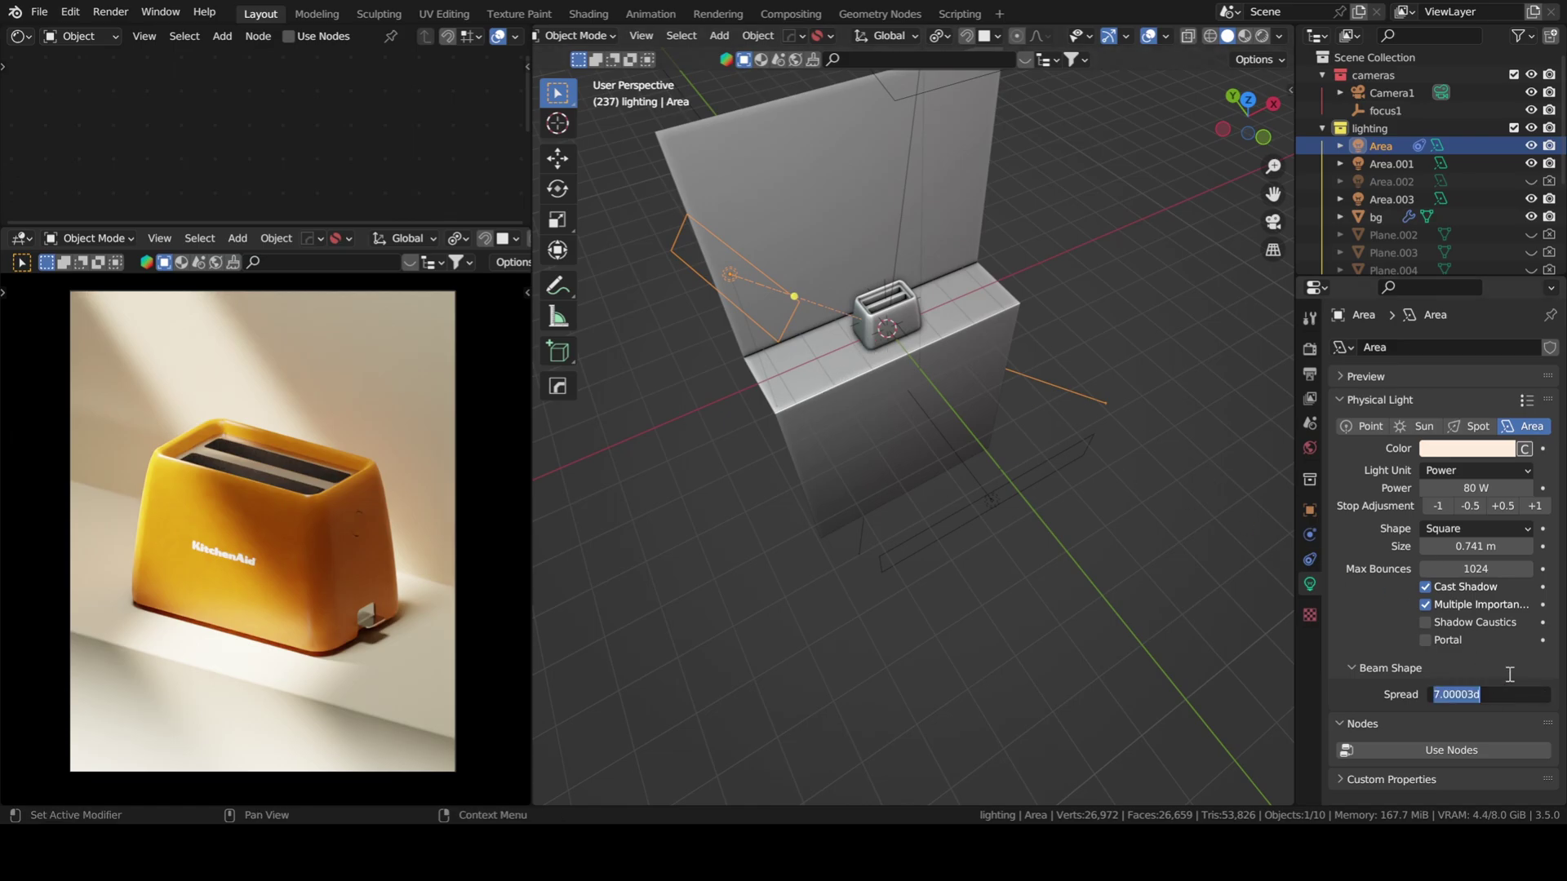
pyautogui.write('0')
pyautogui.press('Return')
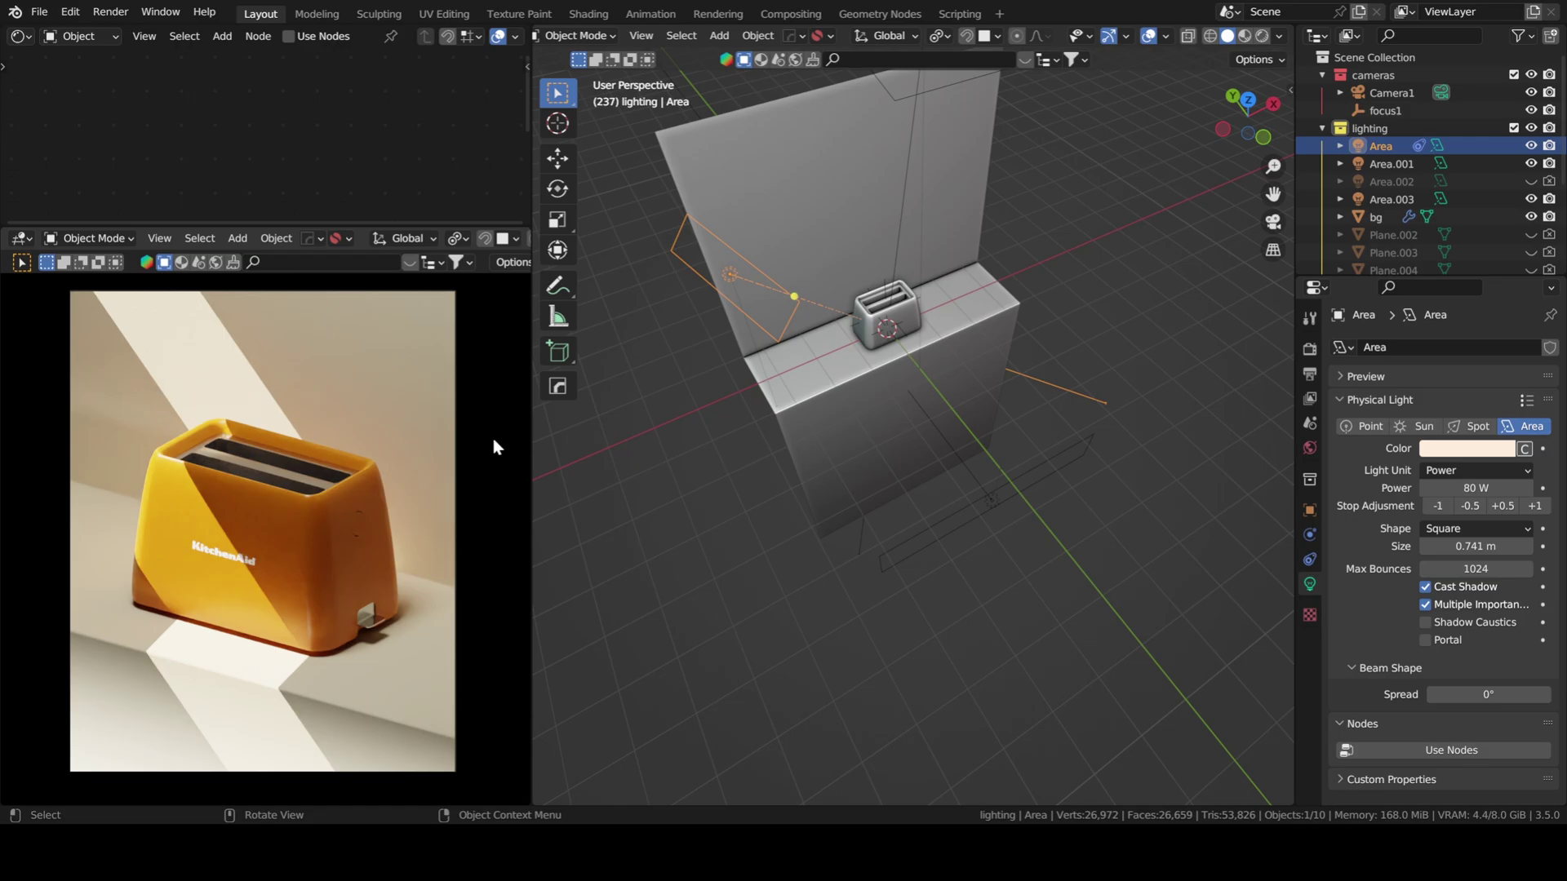
pyautogui.click(1489, 696)
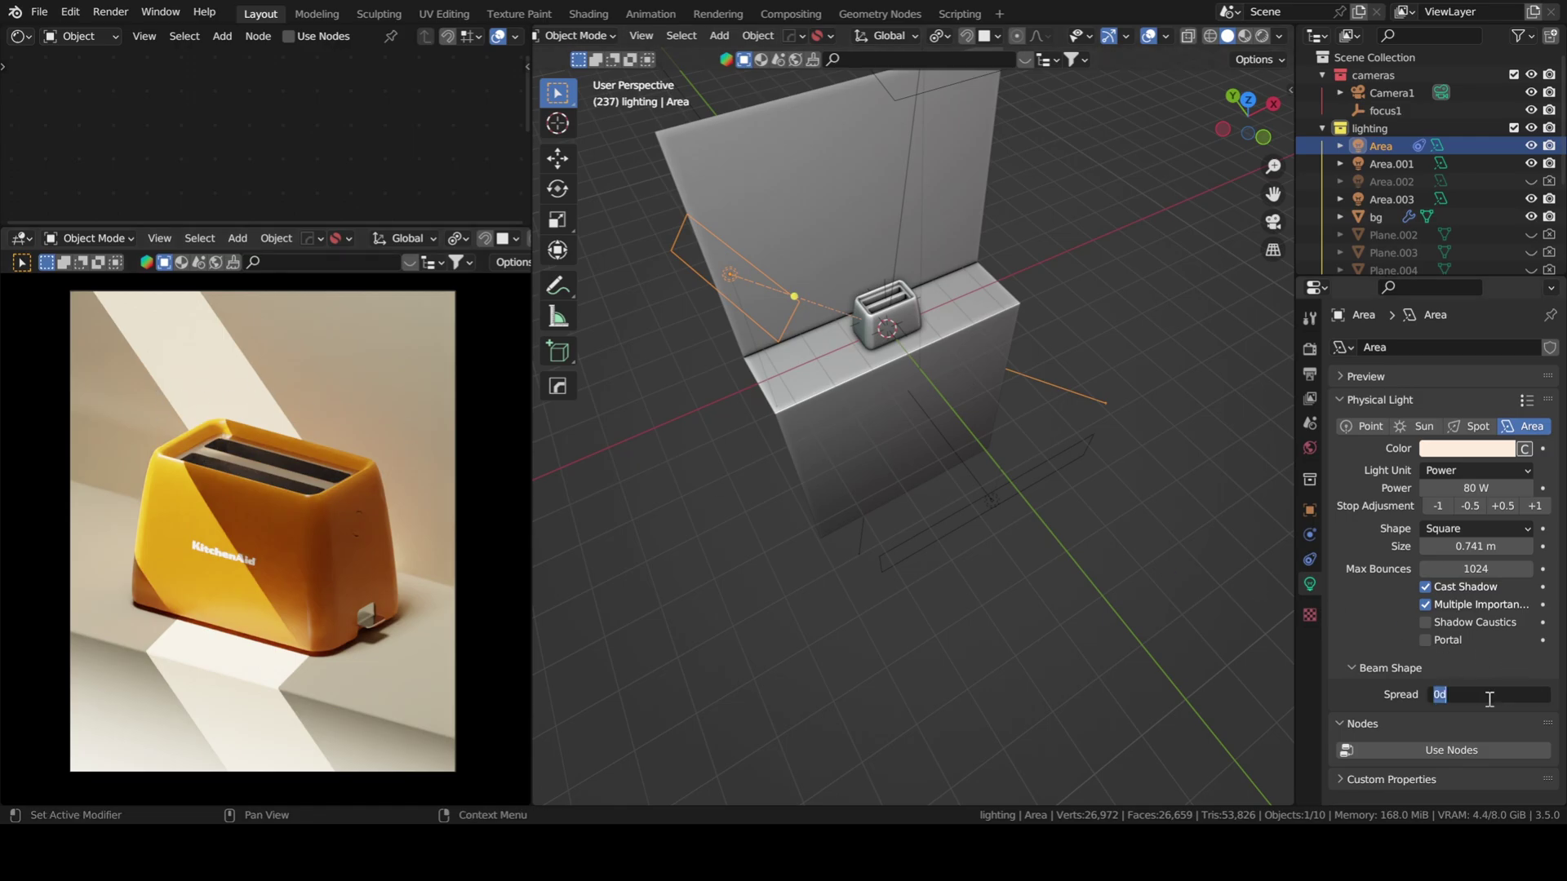
pyautogui.write('7')
pyautogui.press('Return')
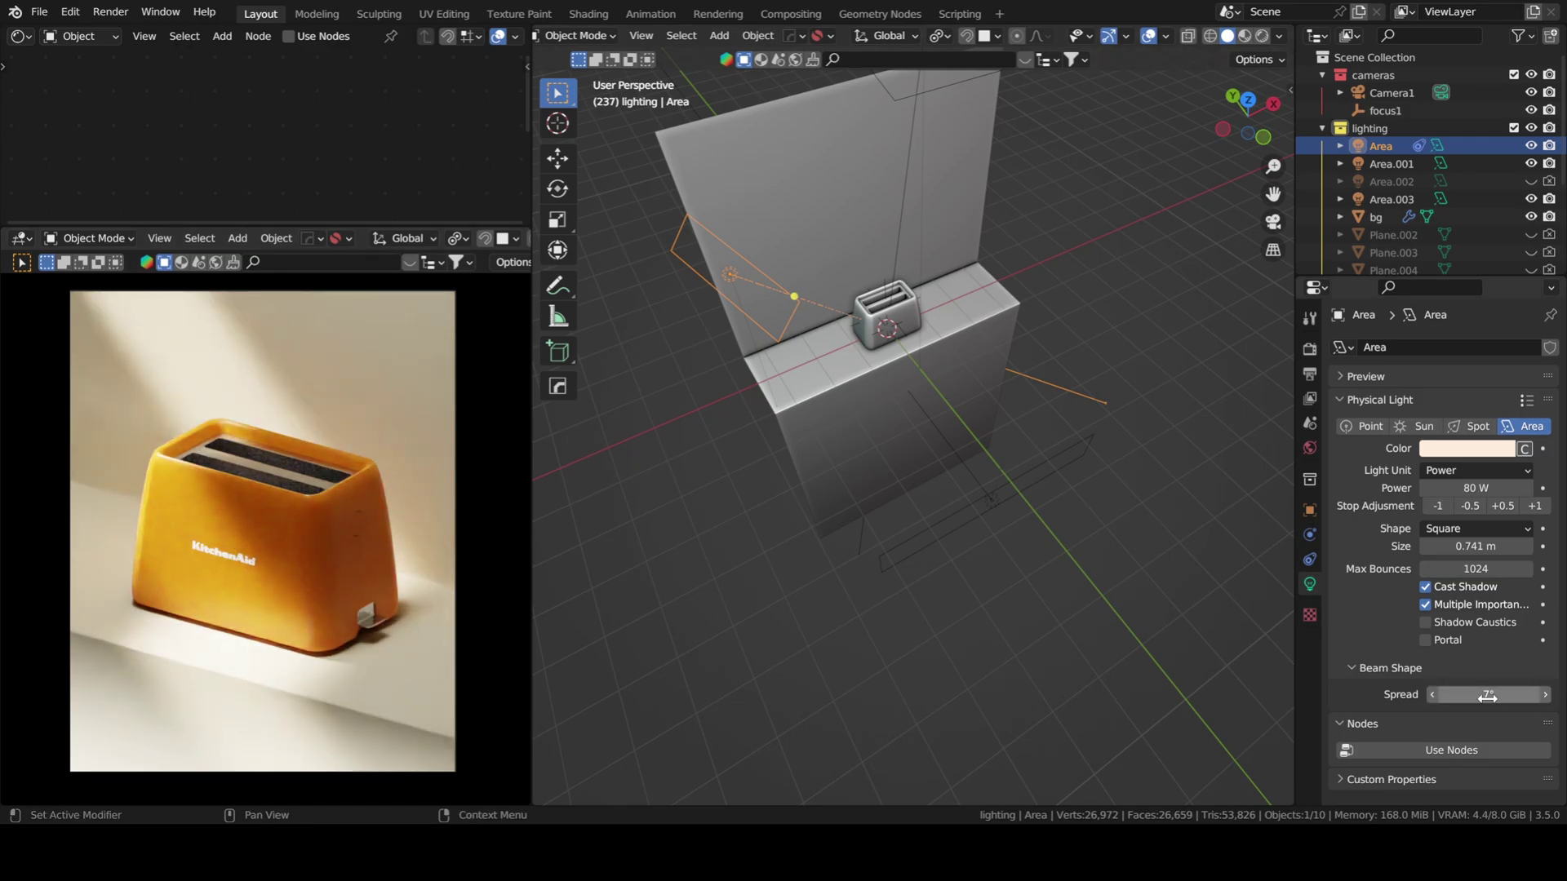
pyautogui.click(1489, 696)
pyautogui.write('1')
pyautogui.press('Return')
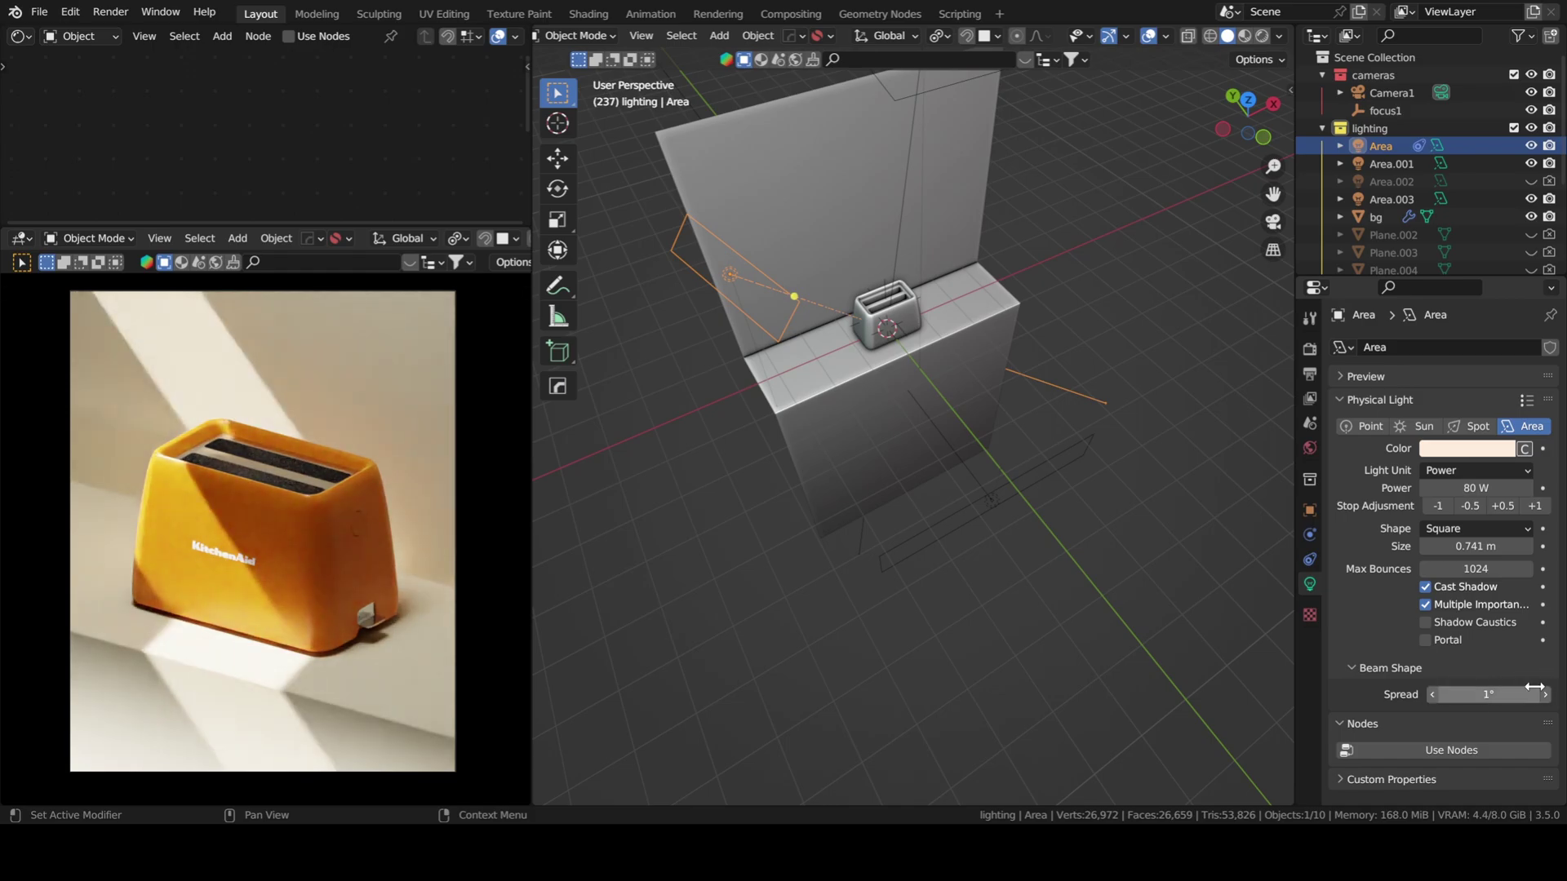
pyautogui.click(1497, 693)
pyautogui.write('7')
pyautogui.press('Return')
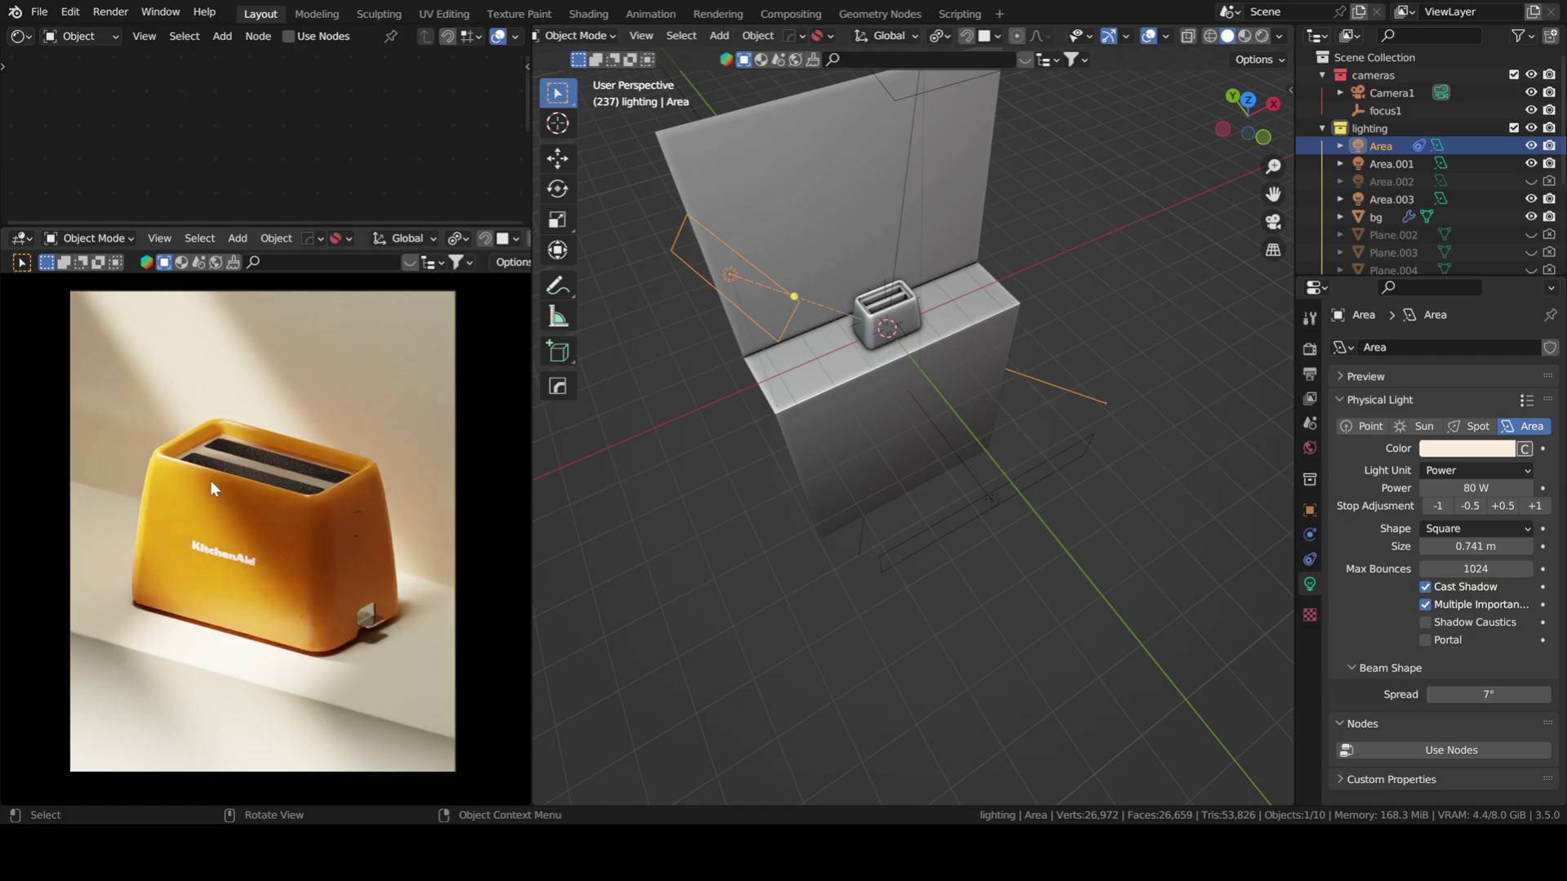
# - Select the toaster body and inspect its Principled BSDF, Noise Texture and Bump nodes
pyautogui.click(333, 569)
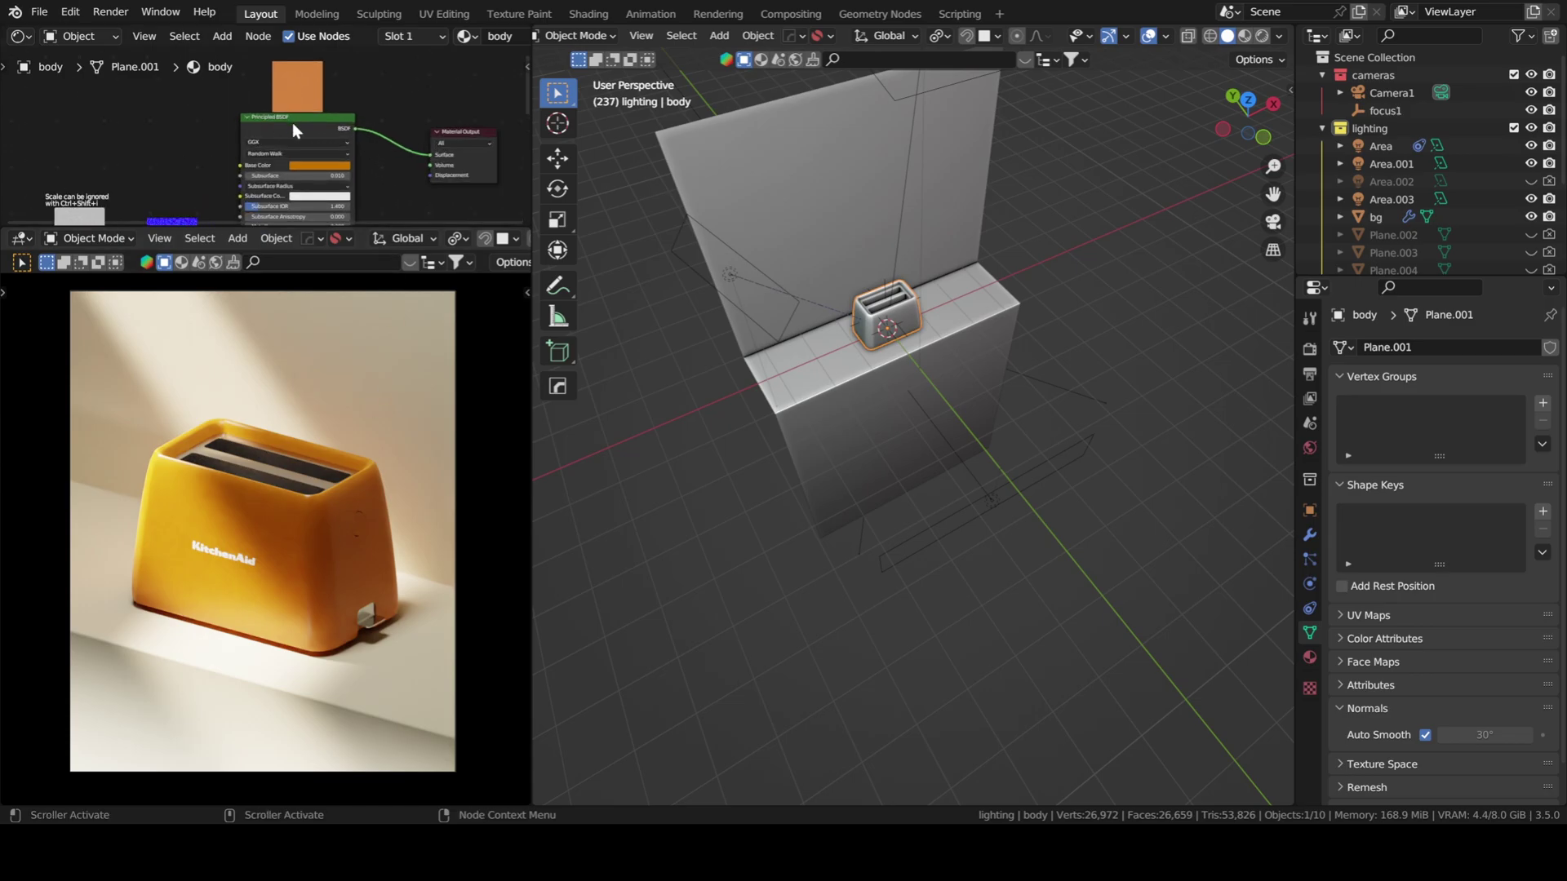
pyautogui.scroll(2, 285, 154)
pyautogui.moveTo(286, 153); pyautogui.dragTo(303, 105, button='middle')
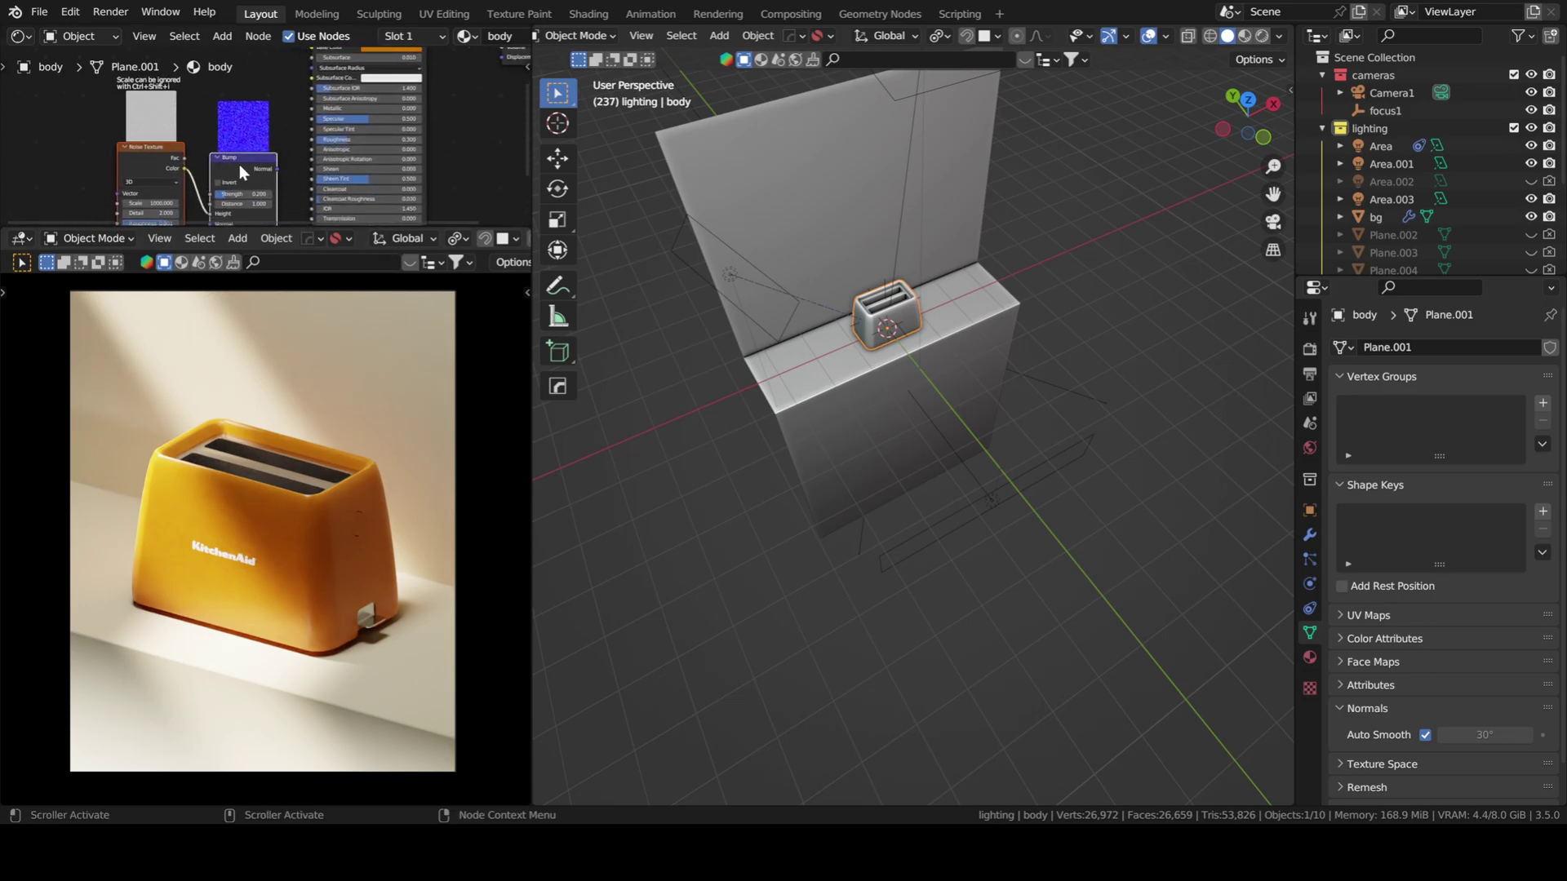
pyautogui.moveTo(343, 168); pyautogui.dragTo(255, 156, button='middle')
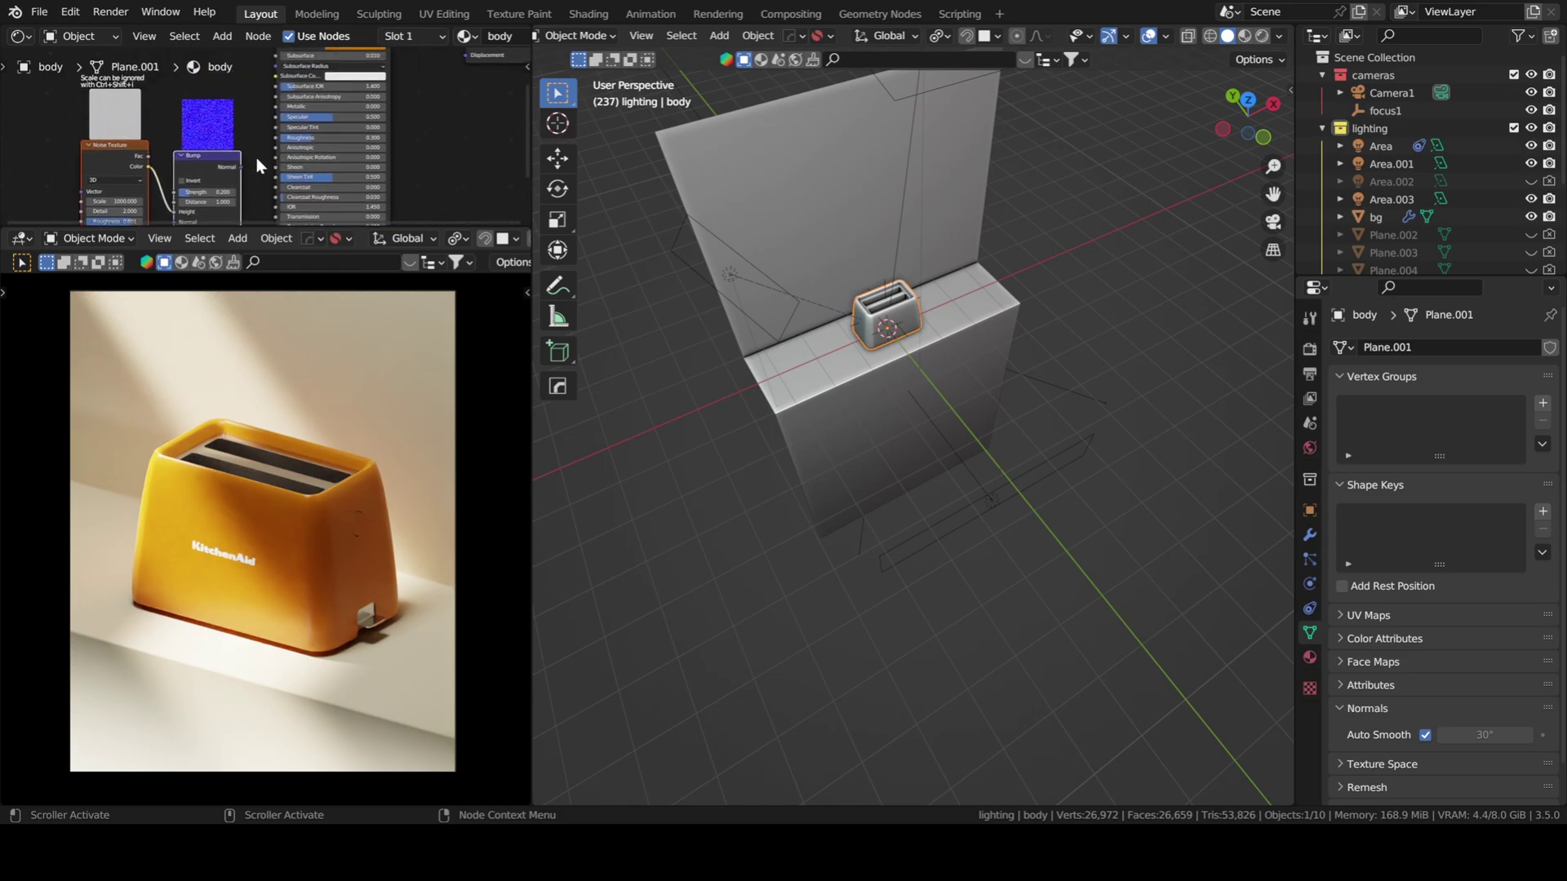
pyautogui.moveTo(328, 105); pyautogui.dragTo(254, 190, button='middle')
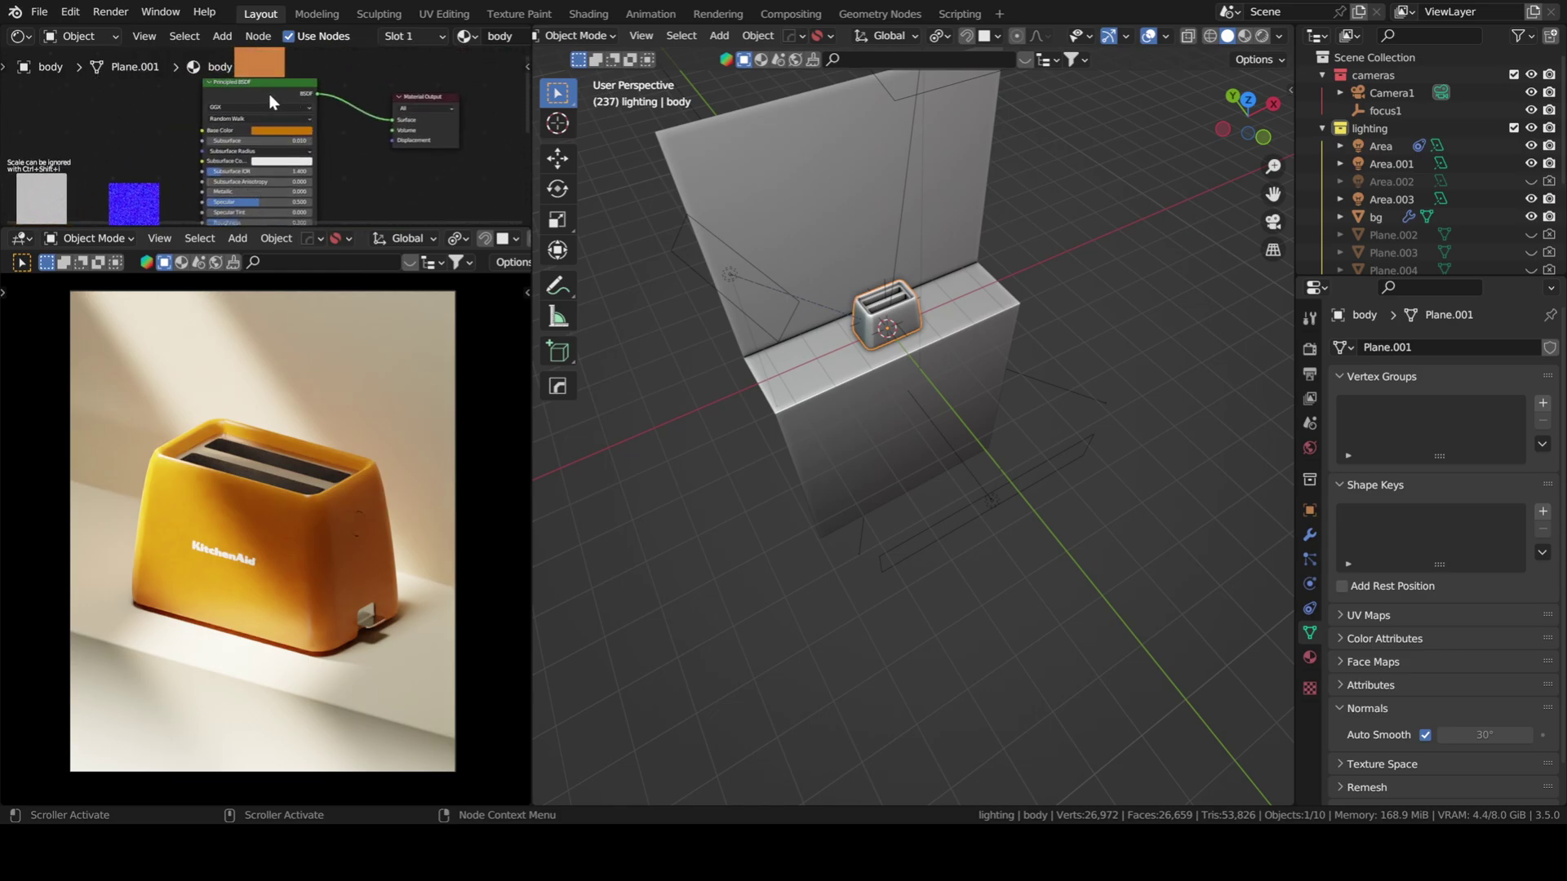